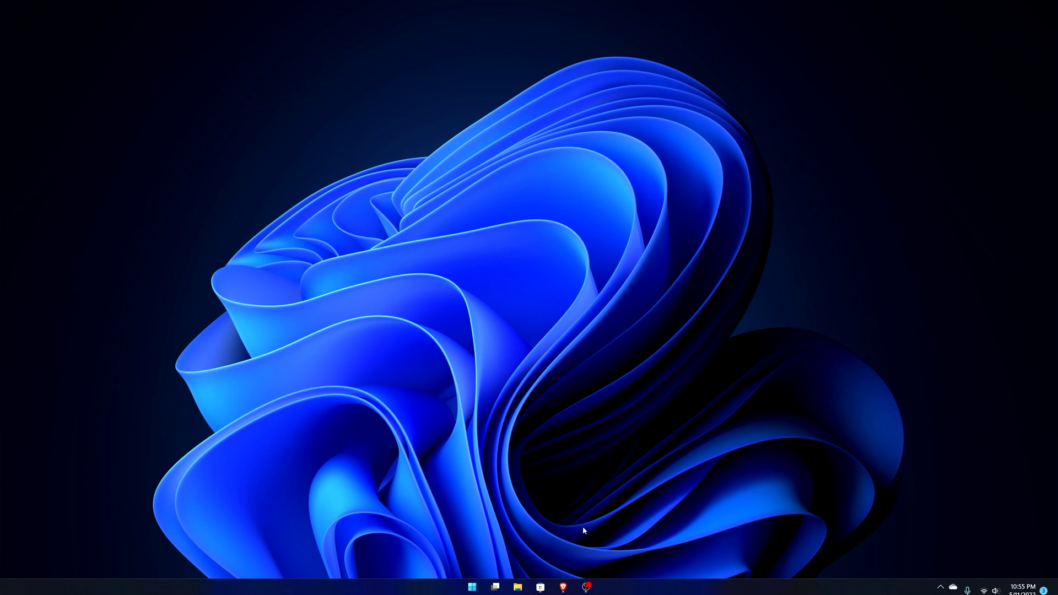
# Step: Show Brave's Sound Recorder blog post, then bring up the Windows Voice Recorder Store page
pyautogui.click(562, 587)
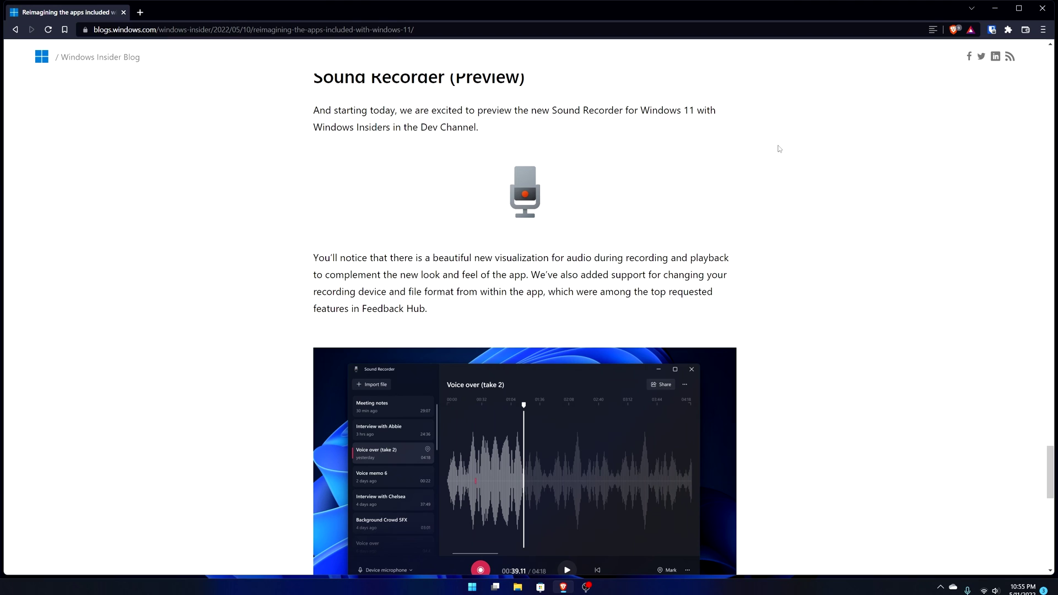
pyautogui.click(541, 587)
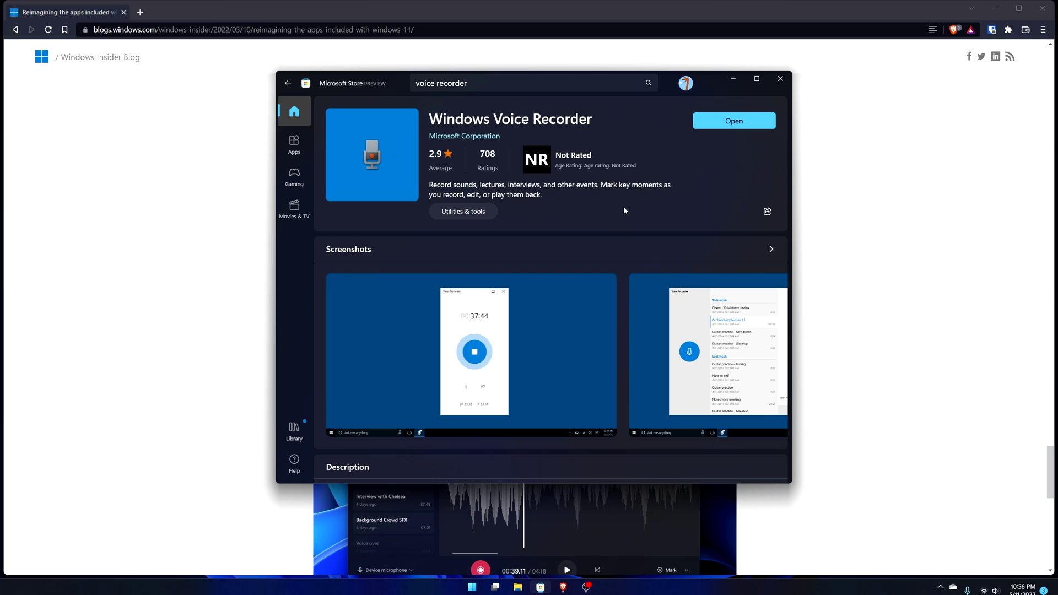
# Step: Select the word Voice in the app title, then minimize the Store to reveal the blog post
pyautogui.moveTo(443, 119); pyautogui.dragTo(563, 116)
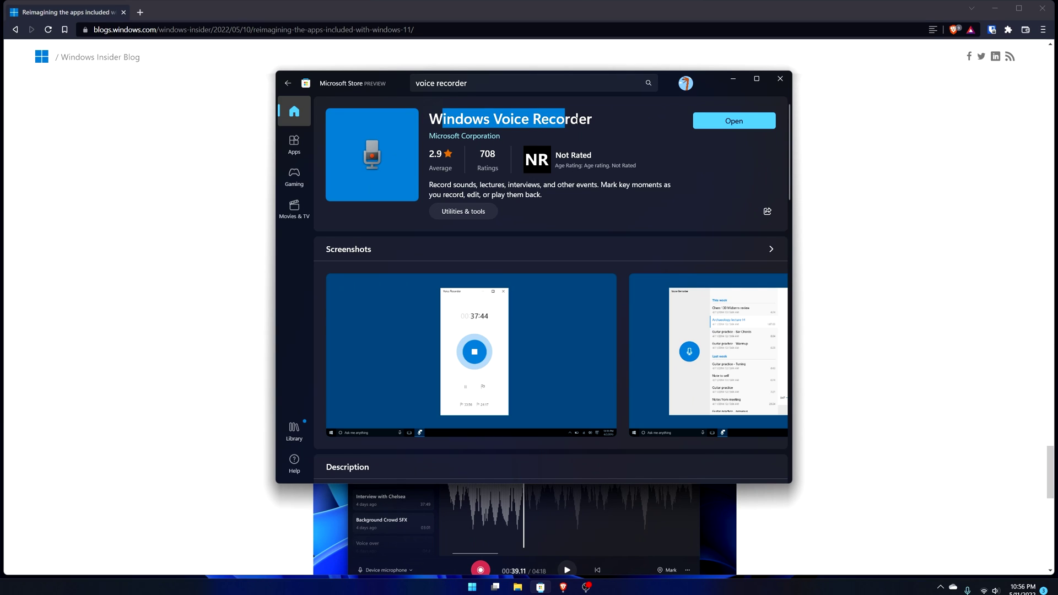
pyautogui.doubleClick(523, 116)
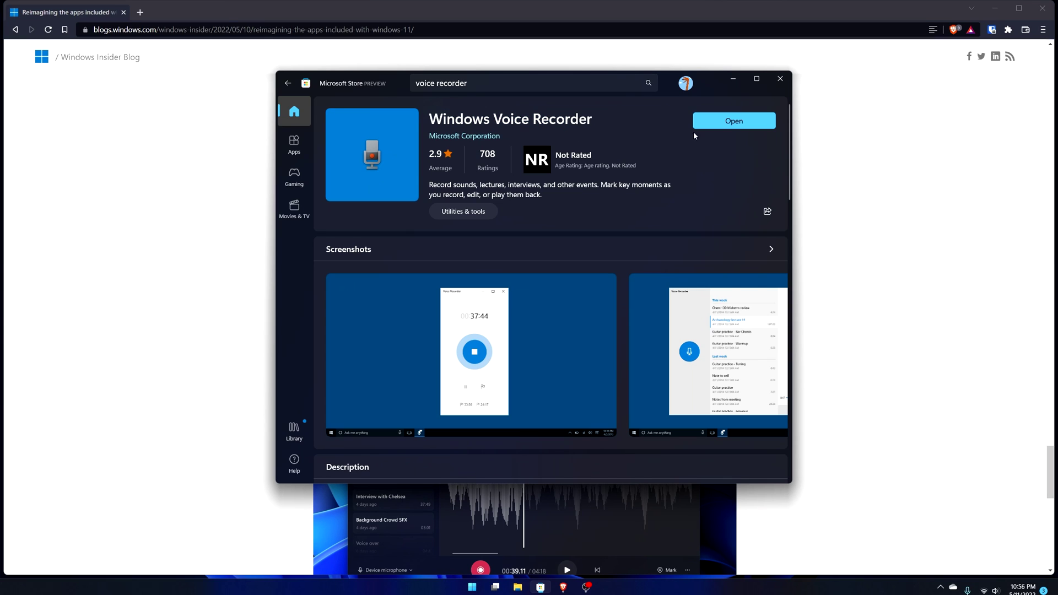
pyautogui.click(919, 320)
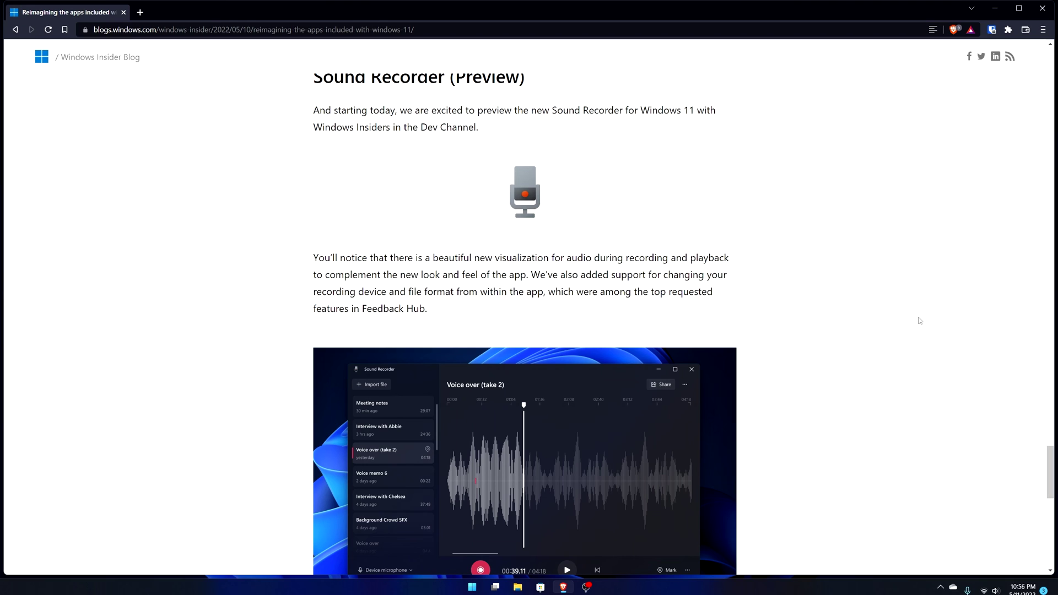
# Step: Scroll the blog post to the screenshot of the redesigned dark-theme Sound Recorder
pyautogui.scroll(-3, 689, 237)
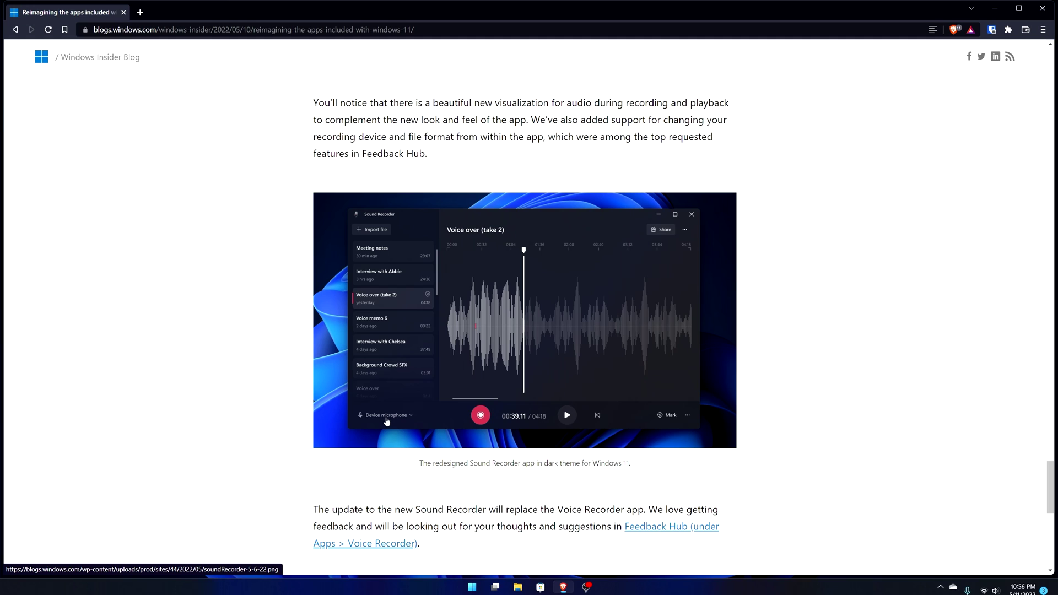
pyautogui.scroll(-5, 472, 394)
pyautogui.scroll(6, 561, 333)
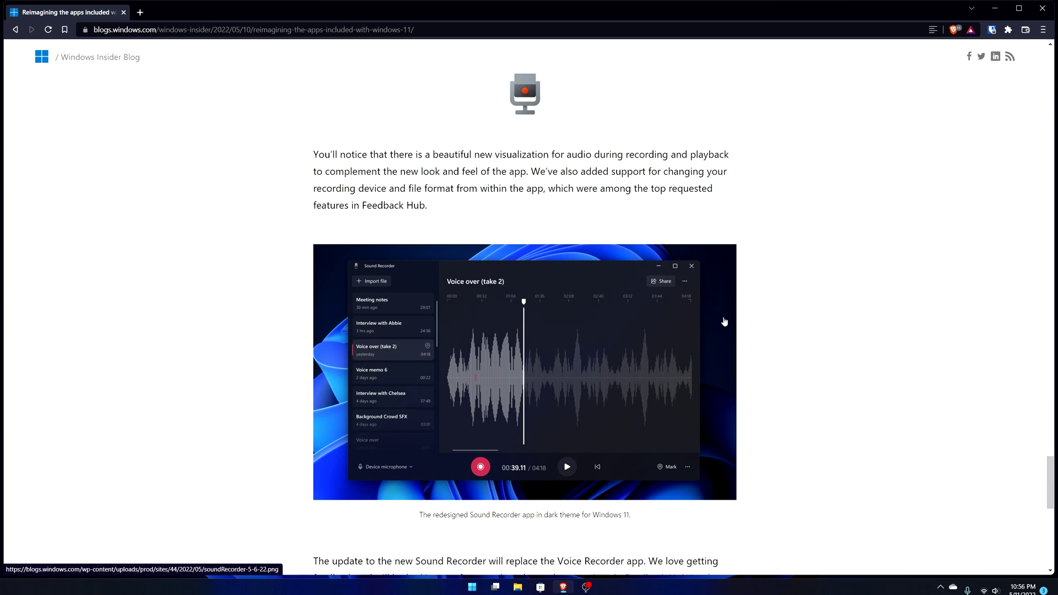
# Step: Launch Voice Recorder from the Store, minimize Brave and the Store, and centre the recorder window
pyautogui.click(541, 587)
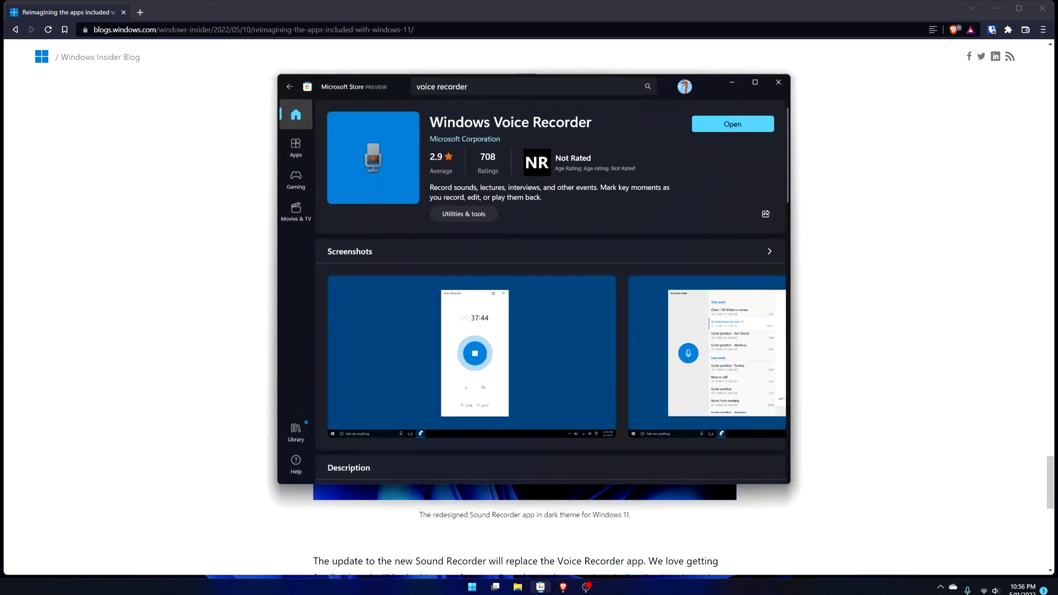
pyautogui.click(735, 125)
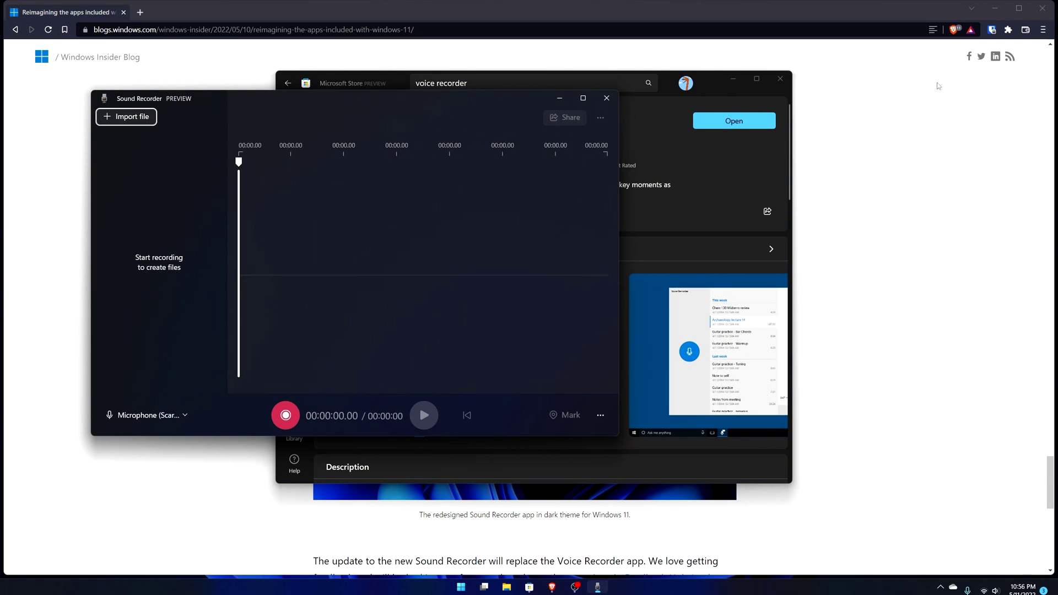
pyautogui.click(996, 8)
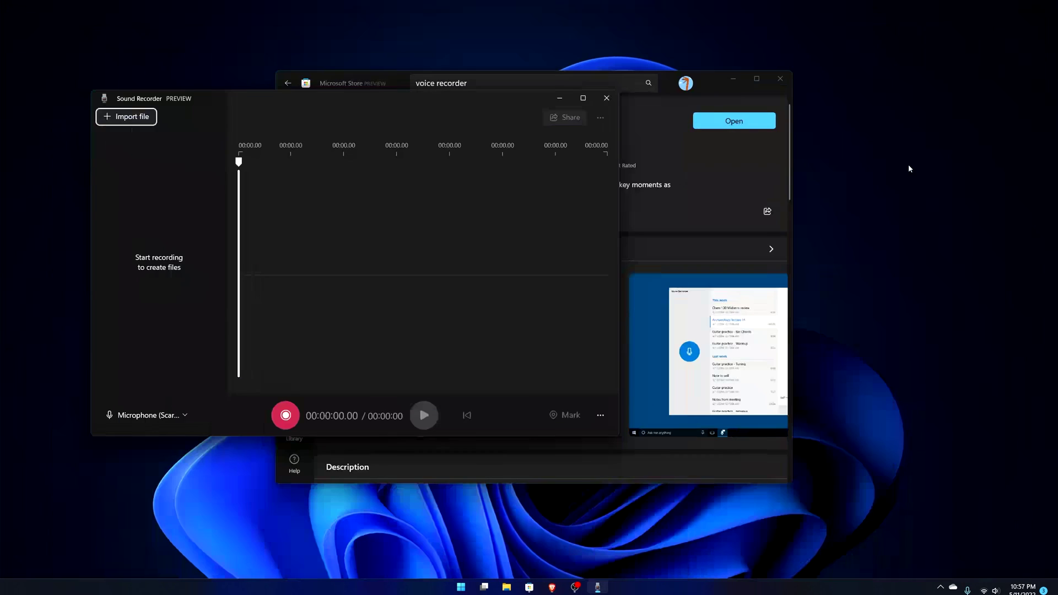
pyautogui.click(724, 84)
pyautogui.click(733, 78)
pyautogui.moveTo(508, 101); pyautogui.dragTo(644, 97)
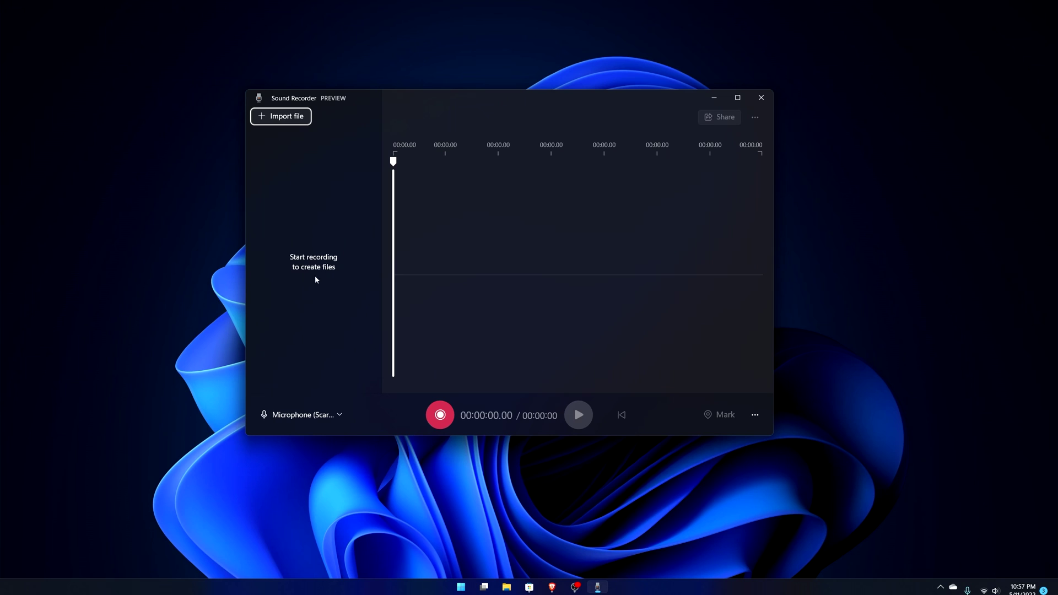
pyautogui.click(461, 587)
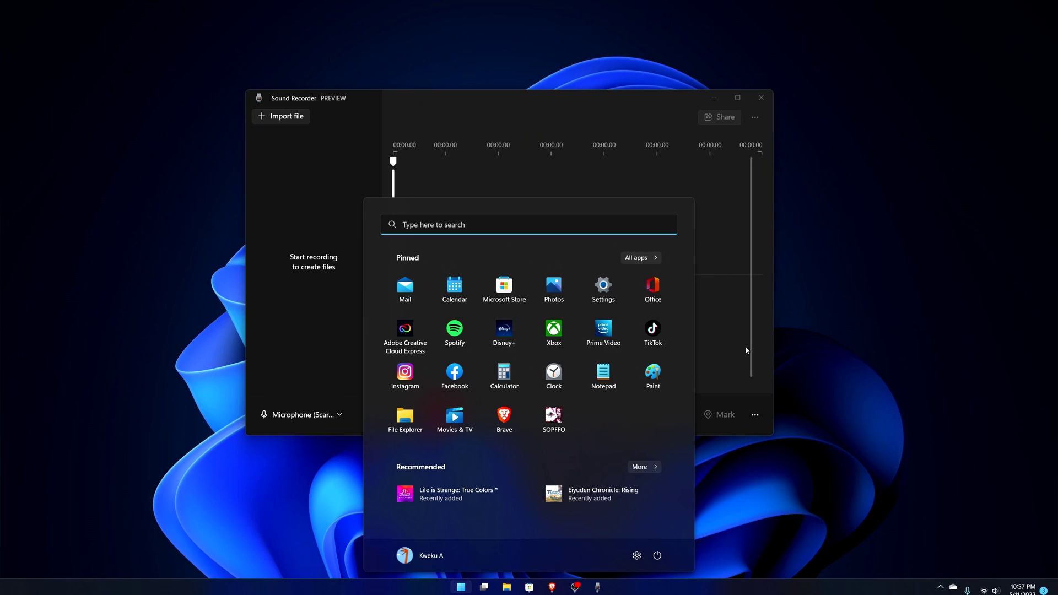
pyautogui.click(309, 199)
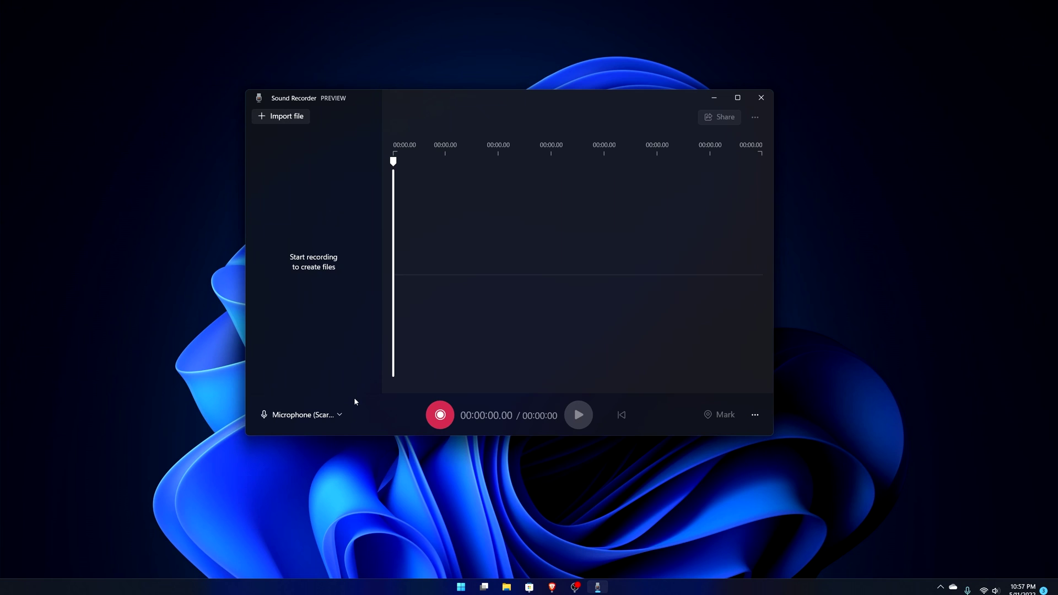
pyautogui.click(324, 417)
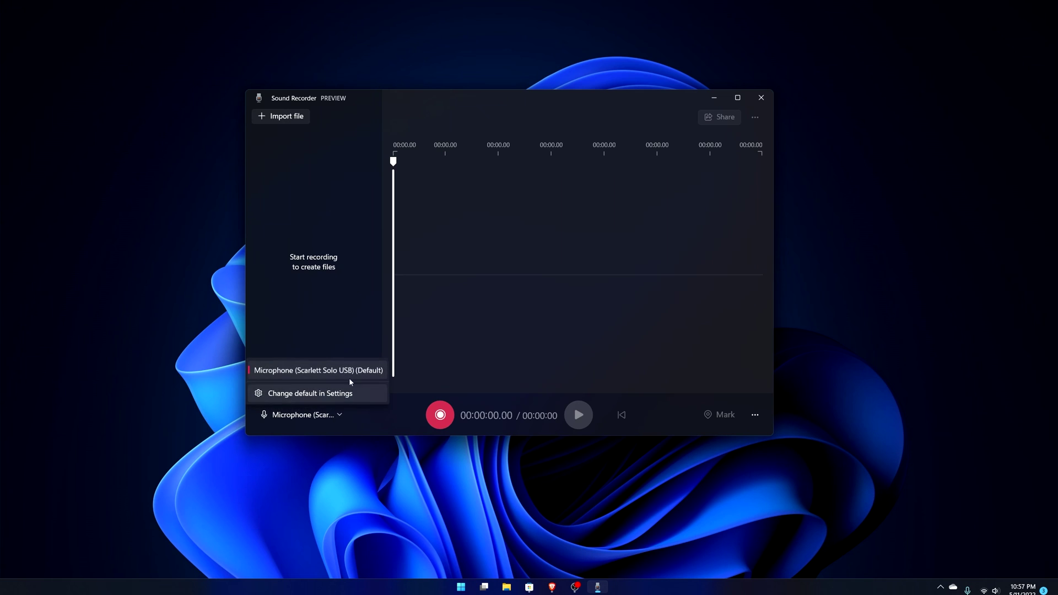
pyautogui.click(331, 392)
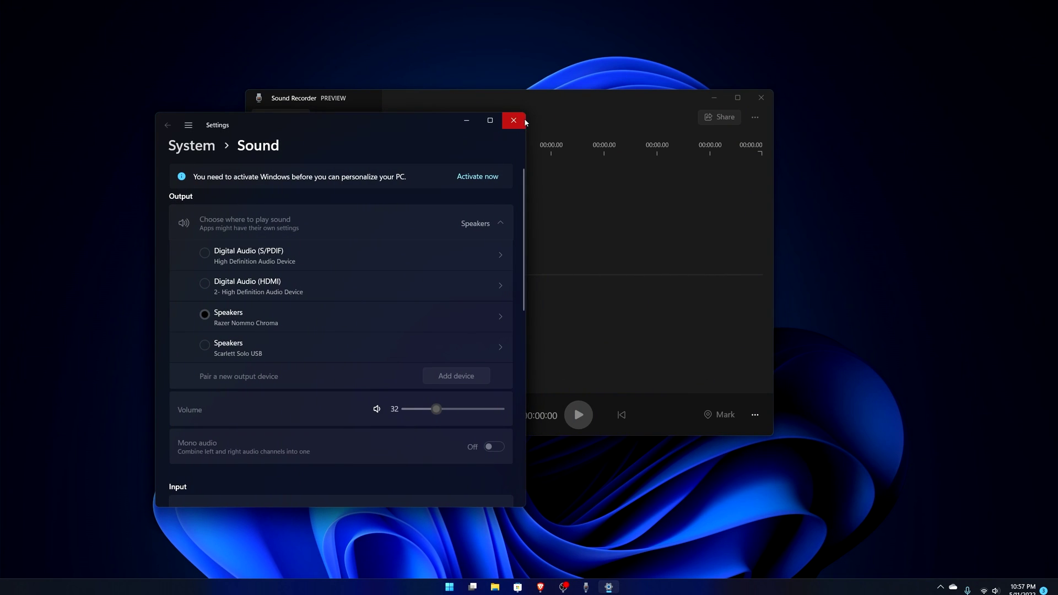
pyautogui.click(513, 120)
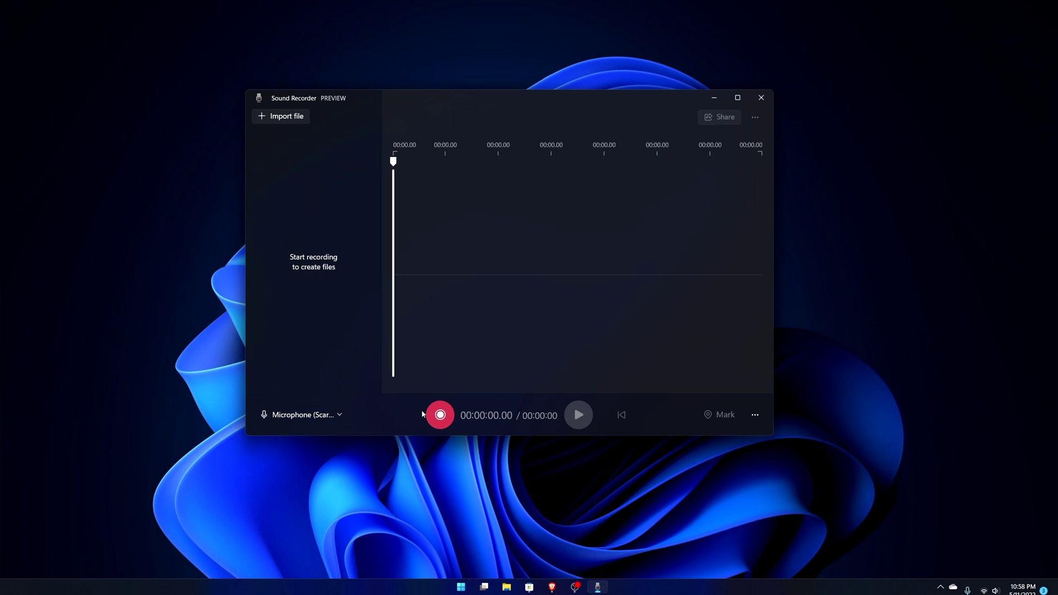
# Step: Record a 16-second clip with one pause and resume, allowing microphone access when asked
pyautogui.click(442, 417)
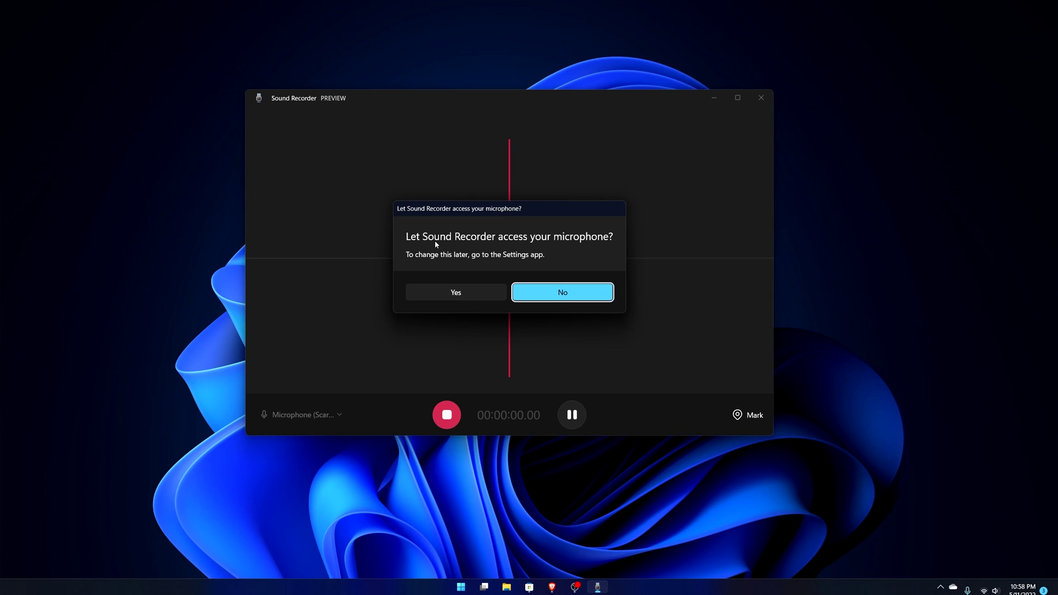
pyautogui.click(440, 293)
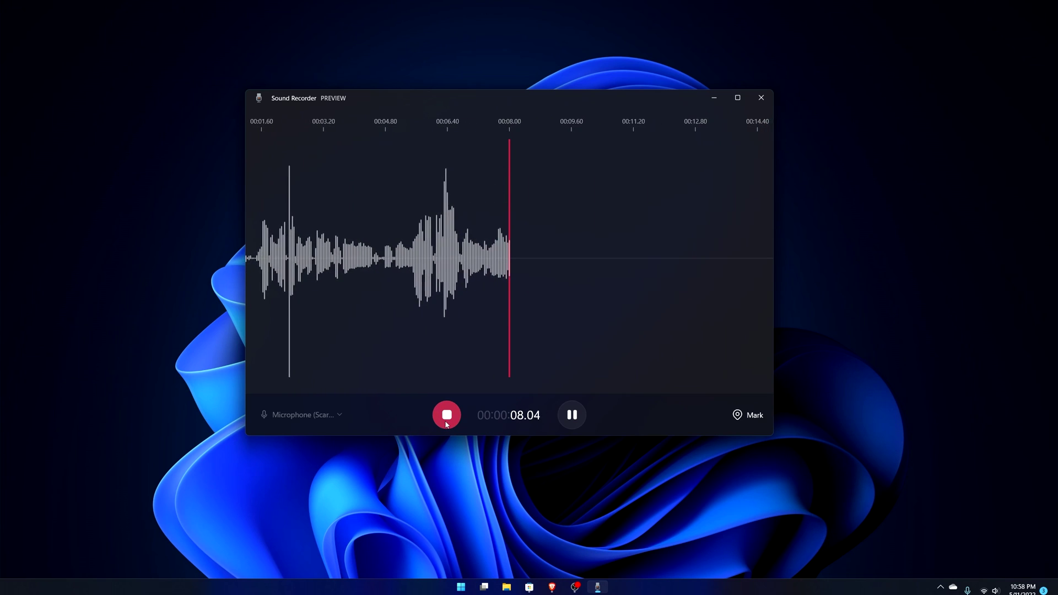
pyautogui.click(572, 416)
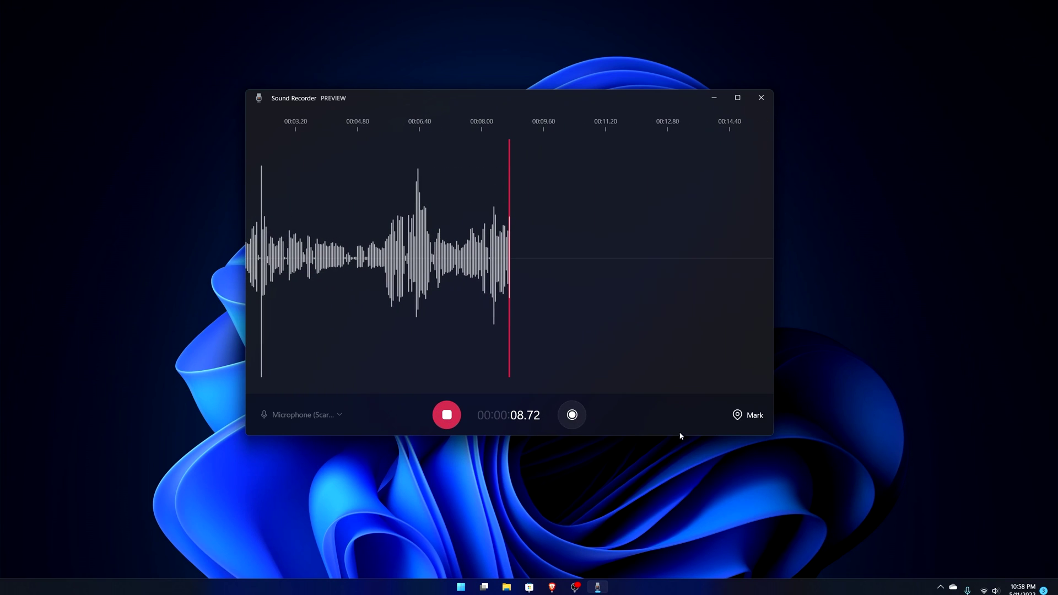
pyautogui.click(571, 417)
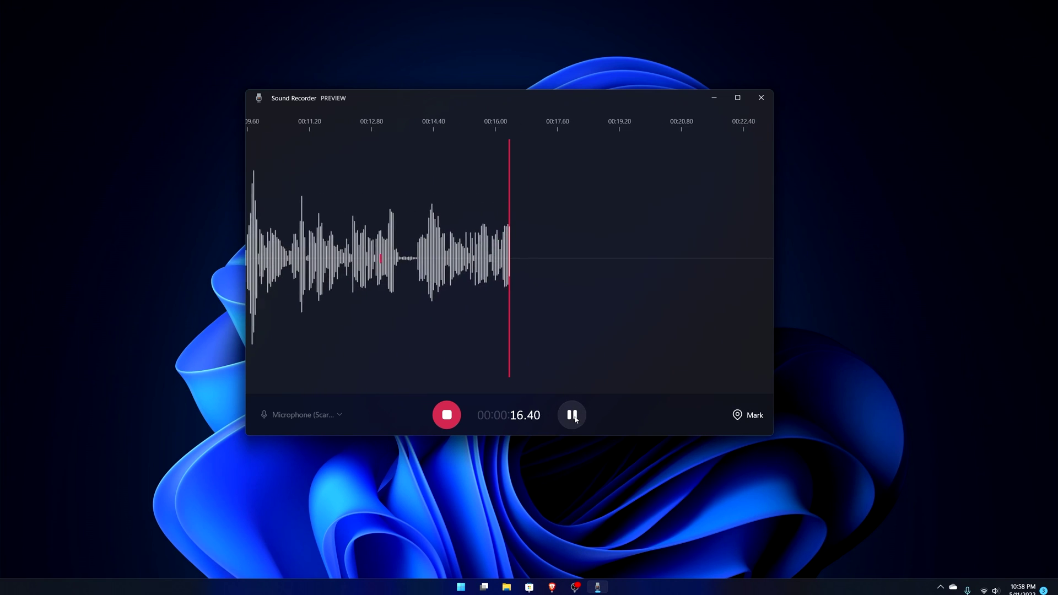
pyautogui.press('Escape')
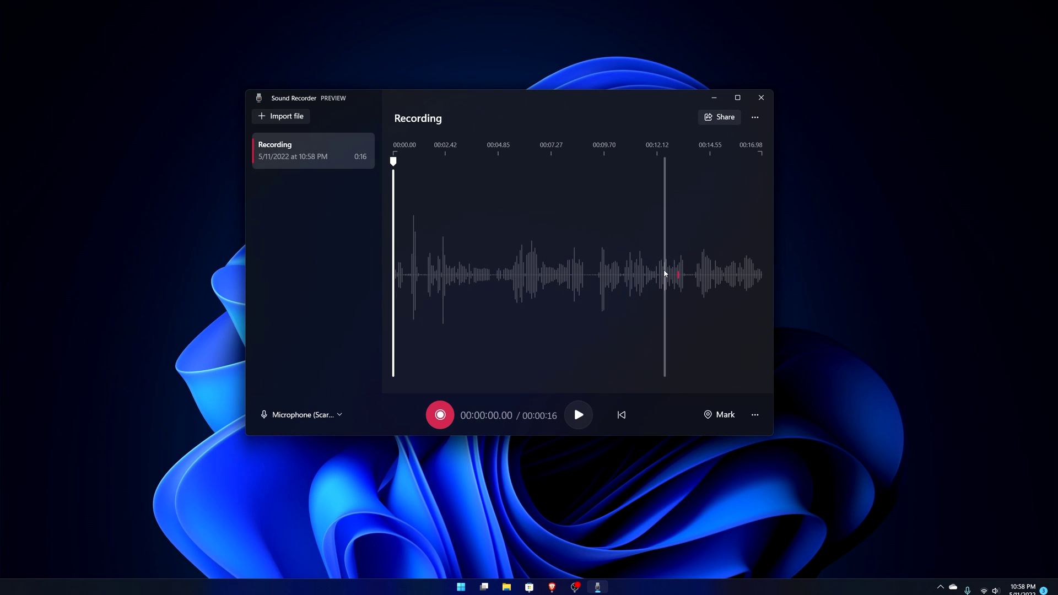
# Step: Rename the recording to 'test' and show its file in the Sound Recordings folder
pyautogui.click(677, 276)
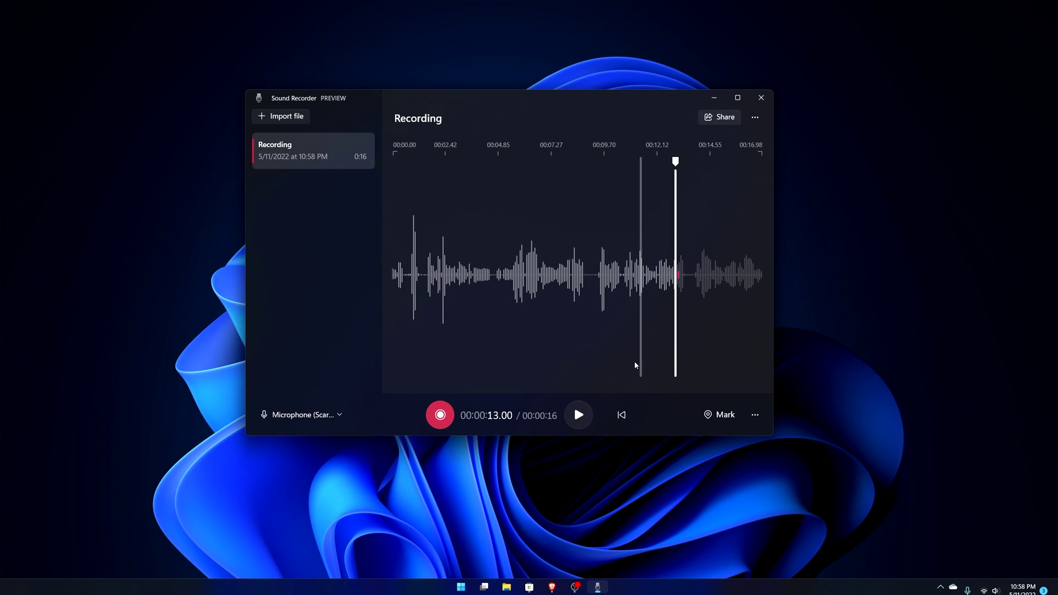
pyautogui.click(754, 117)
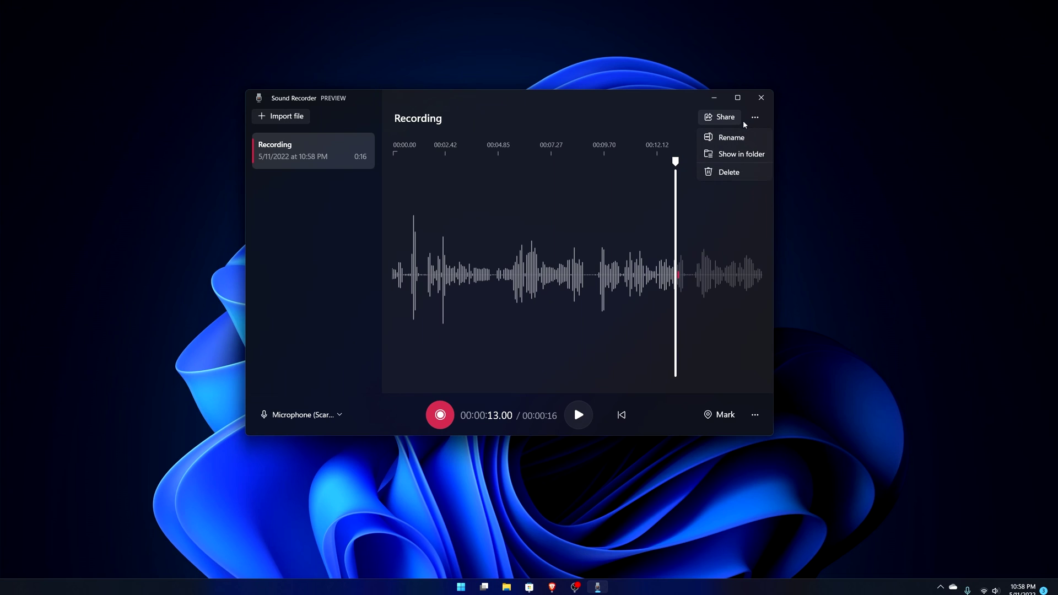
pyautogui.click(729, 138)
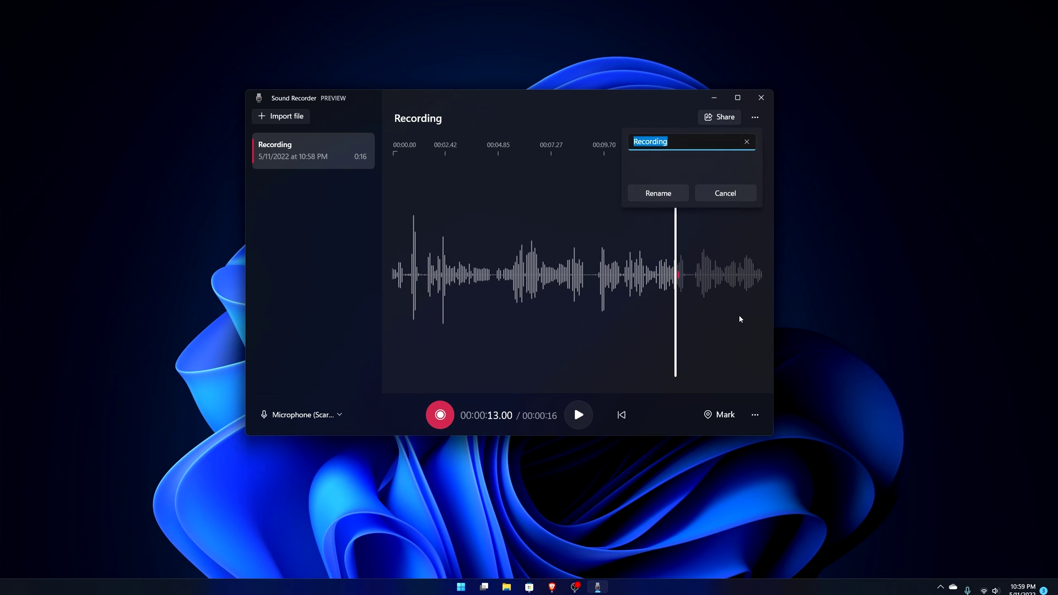
pyautogui.write('test')
pyautogui.press('Return')
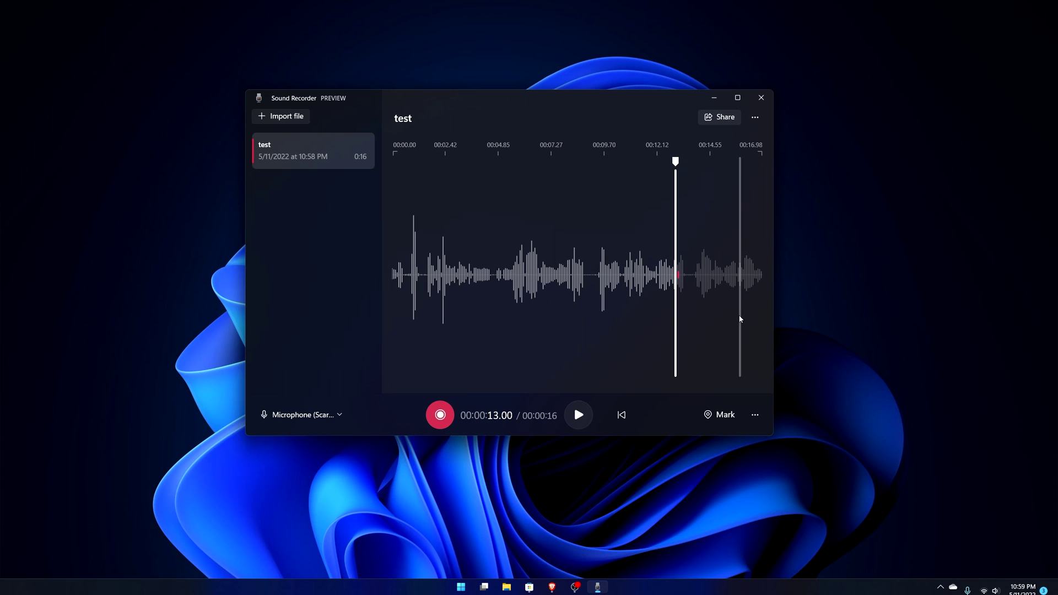
pyautogui.click(755, 116)
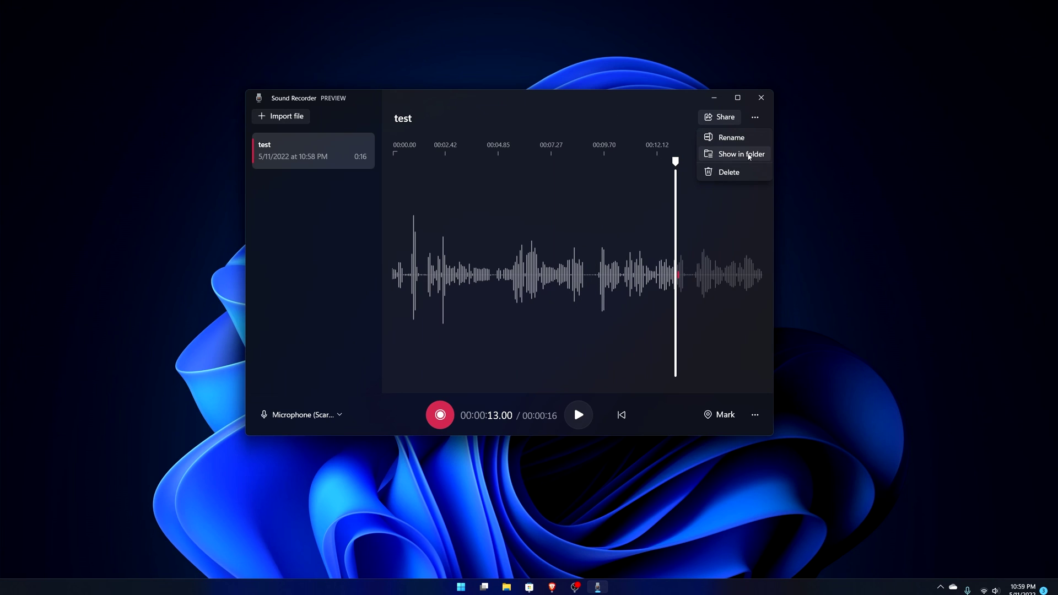
pyautogui.click(749, 156)
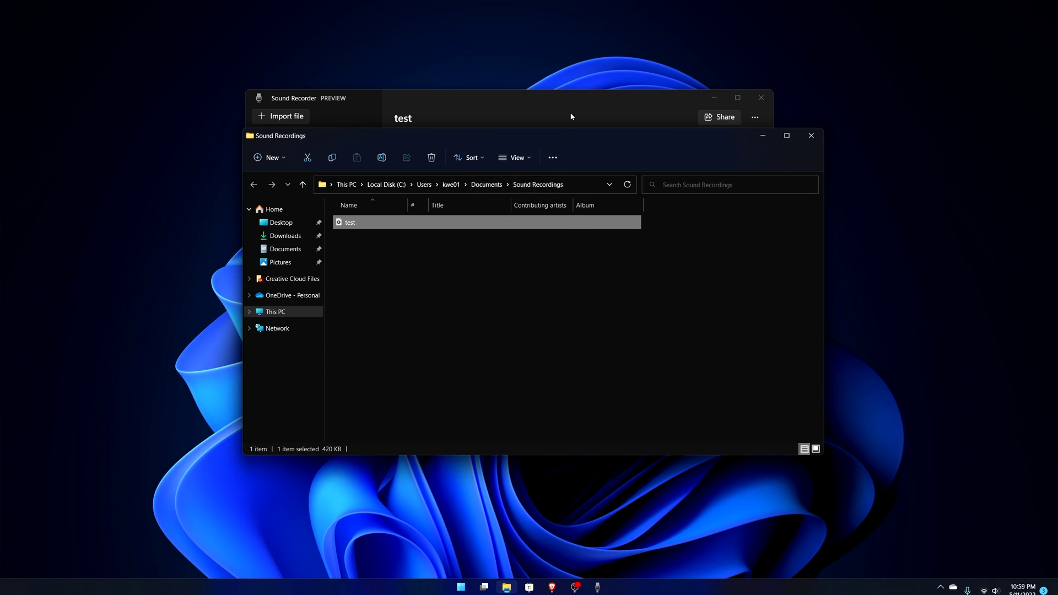
# Step: Rename the test recording to 'test11' in Sound Recorder
pyautogui.click(638, 111)
pyautogui.click(754, 116)
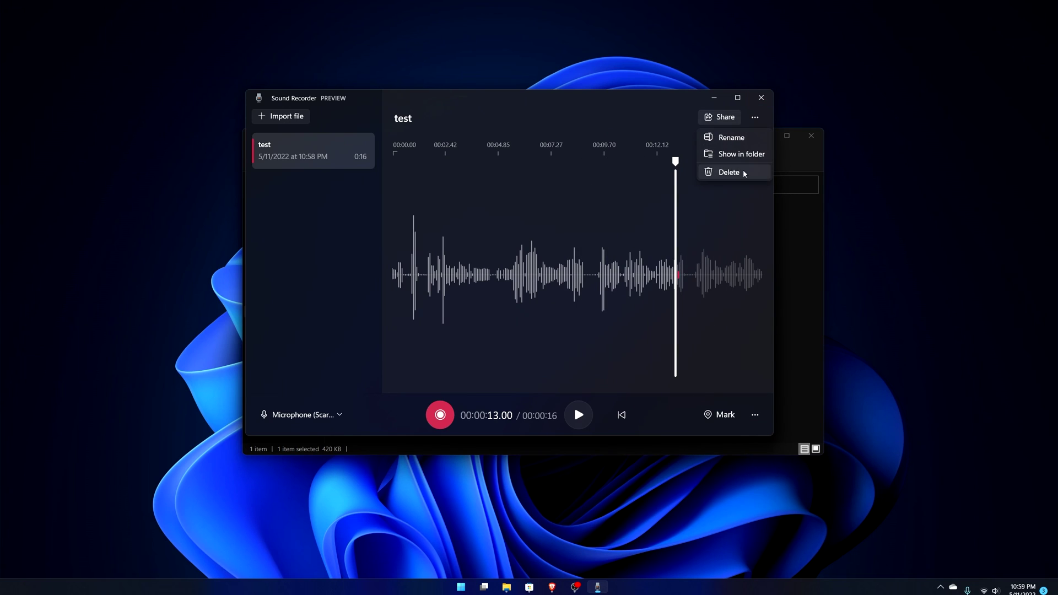
pyautogui.click(742, 154)
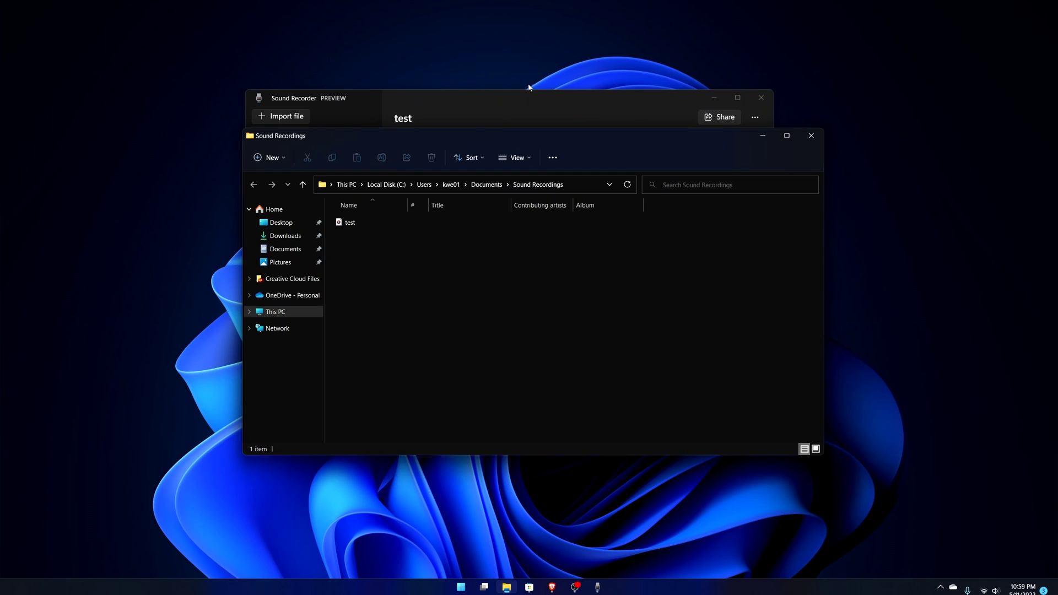
pyautogui.click(532, 102)
pyautogui.click(755, 117)
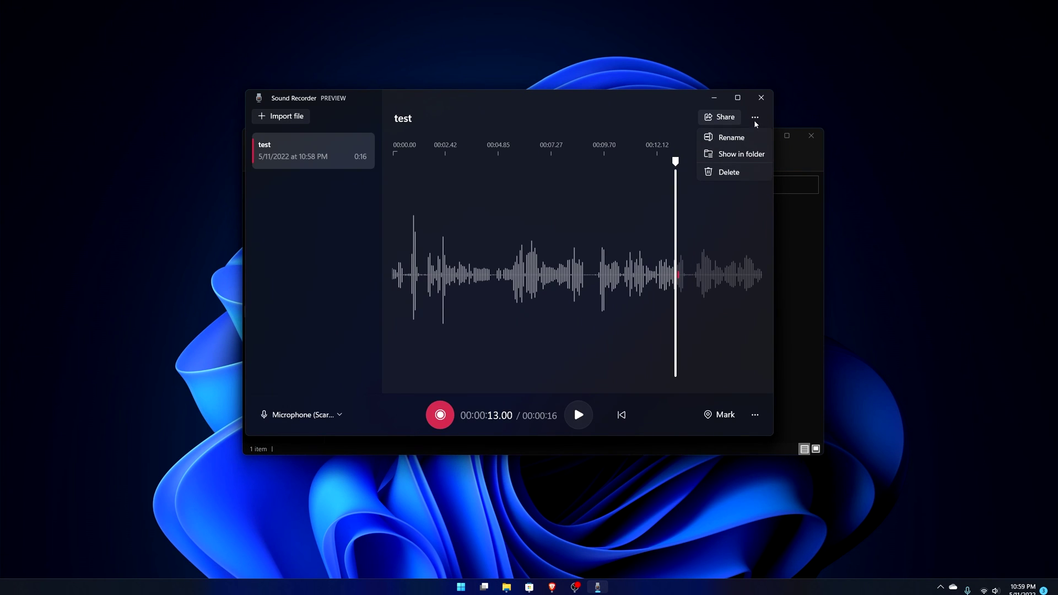
pyautogui.click(734, 140)
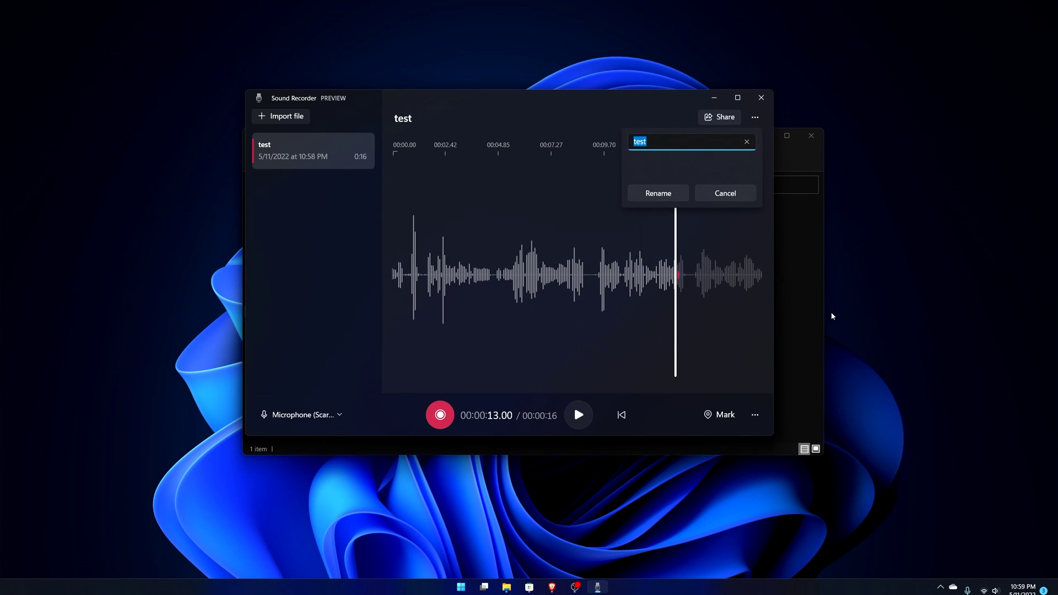
pyautogui.press('Right')
pyautogui.write('11')
pyautogui.click(659, 193)
# Step: Snap File Explorer right and Sound Recorder left, rename the recording to 'test112', then hide the folder
pyautogui.click(797, 321)
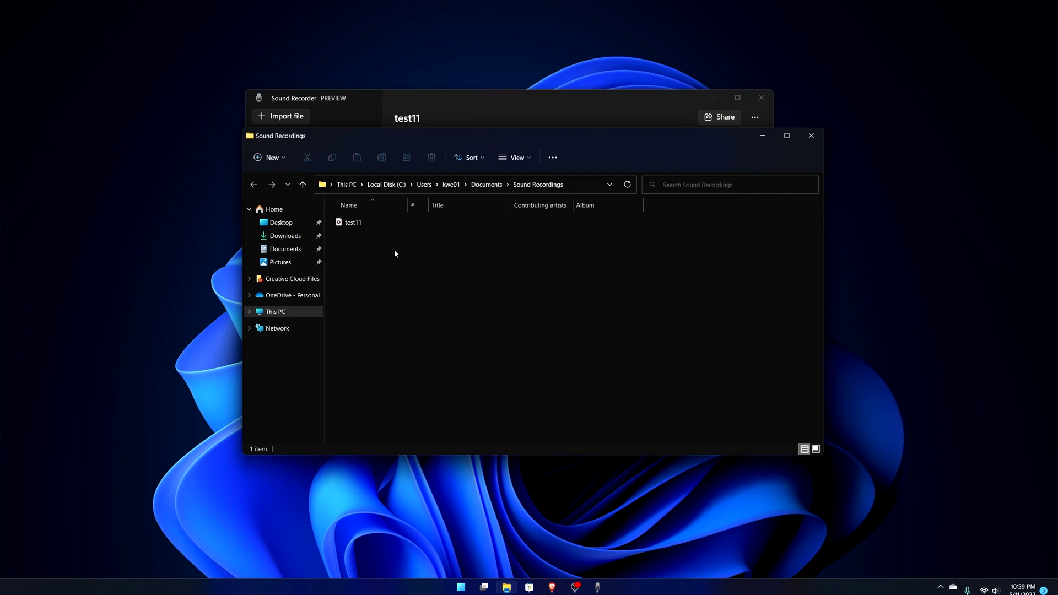
pyautogui.press('super+Right')
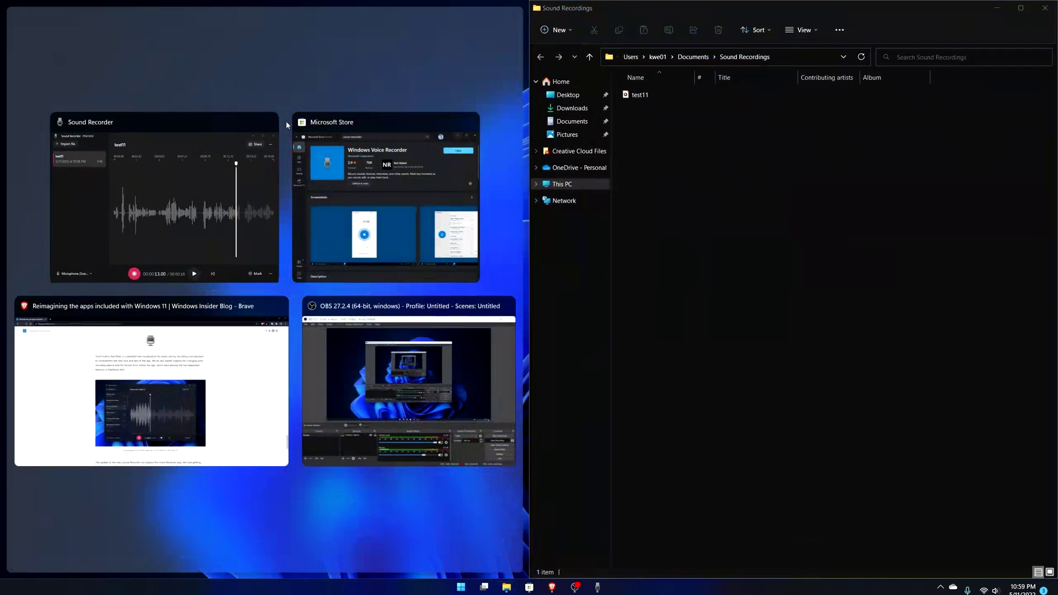
pyautogui.click(170, 173)
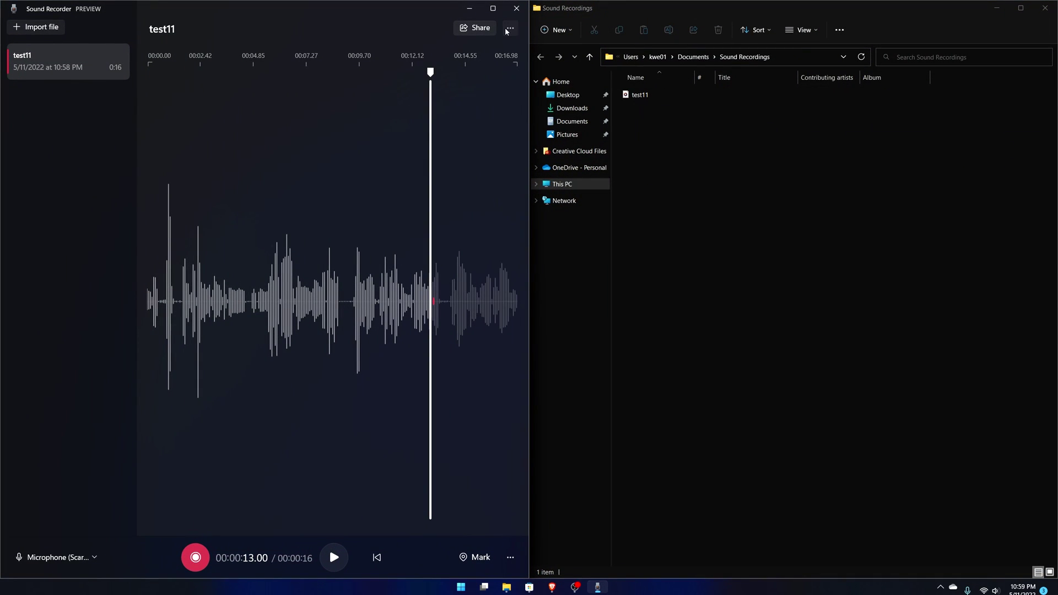
pyautogui.click(510, 28)
pyautogui.click(487, 48)
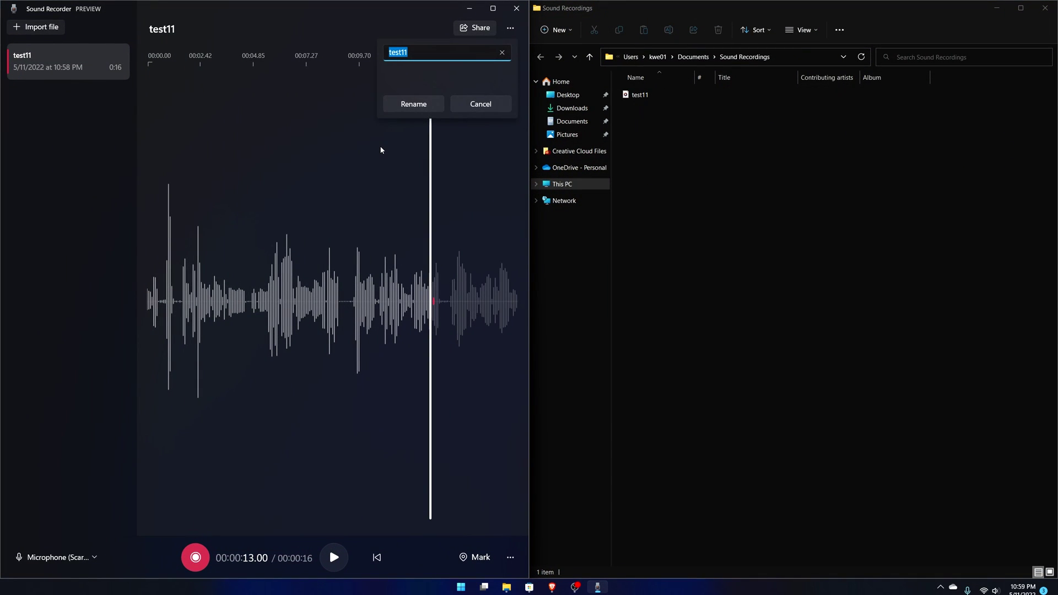
pyautogui.press('End')
pyautogui.write('2')
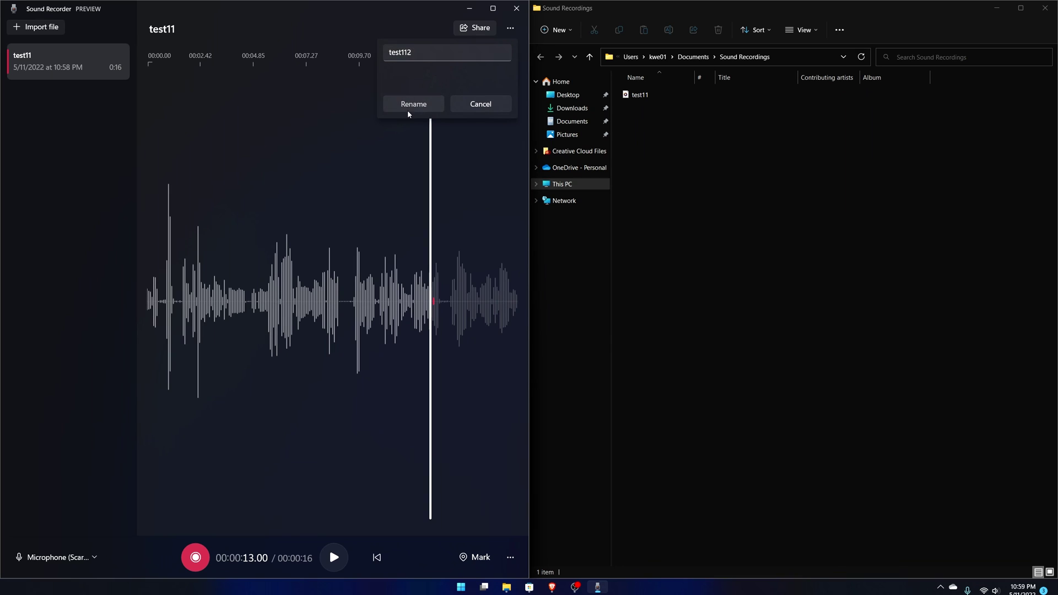
pyautogui.click(414, 104)
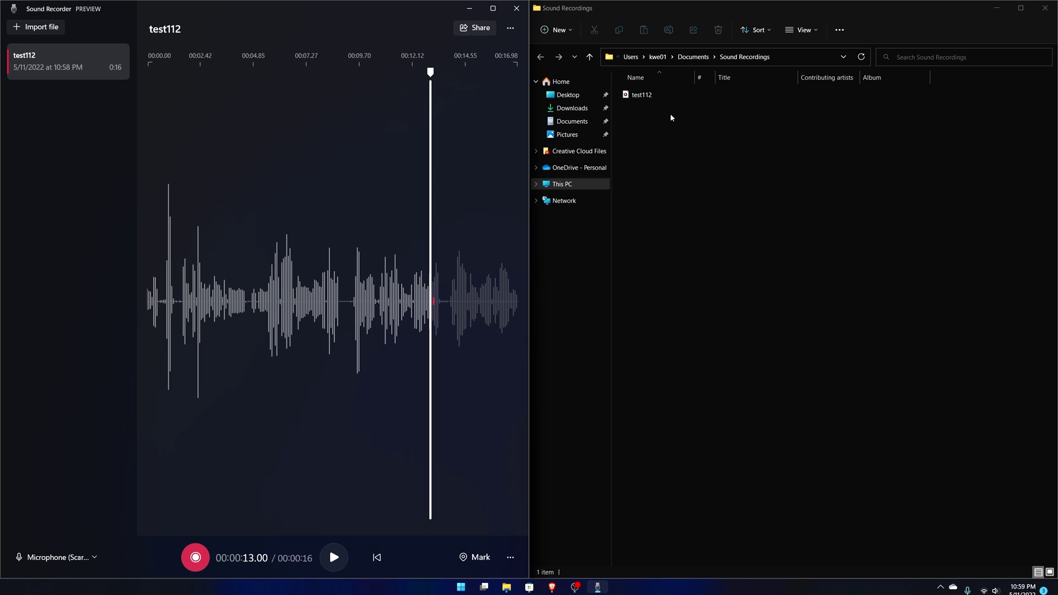
pyautogui.click(996, 8)
# Step: Maximize Sound Recorder and view the test112 recording's markers list
pyautogui.click(493, 7)
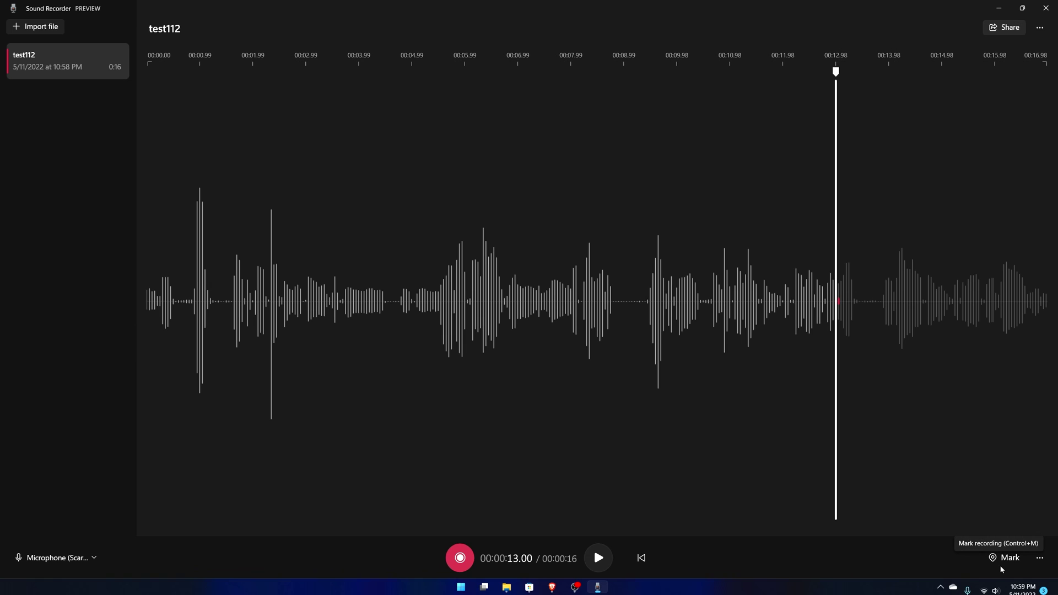
pyautogui.click(1038, 565)
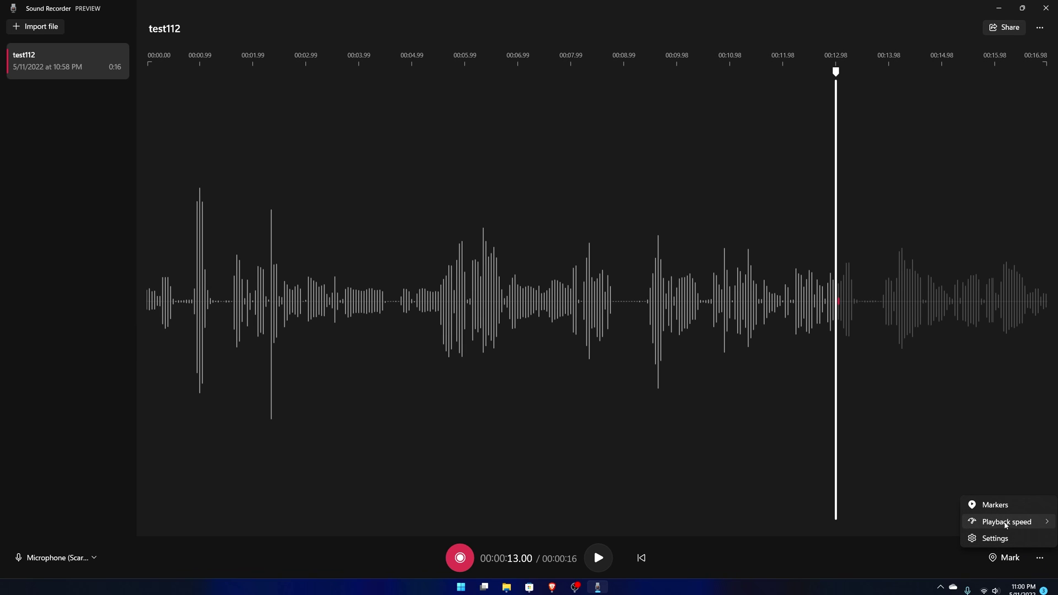
pyautogui.moveTo(1007, 525)
pyautogui.click(995, 506)
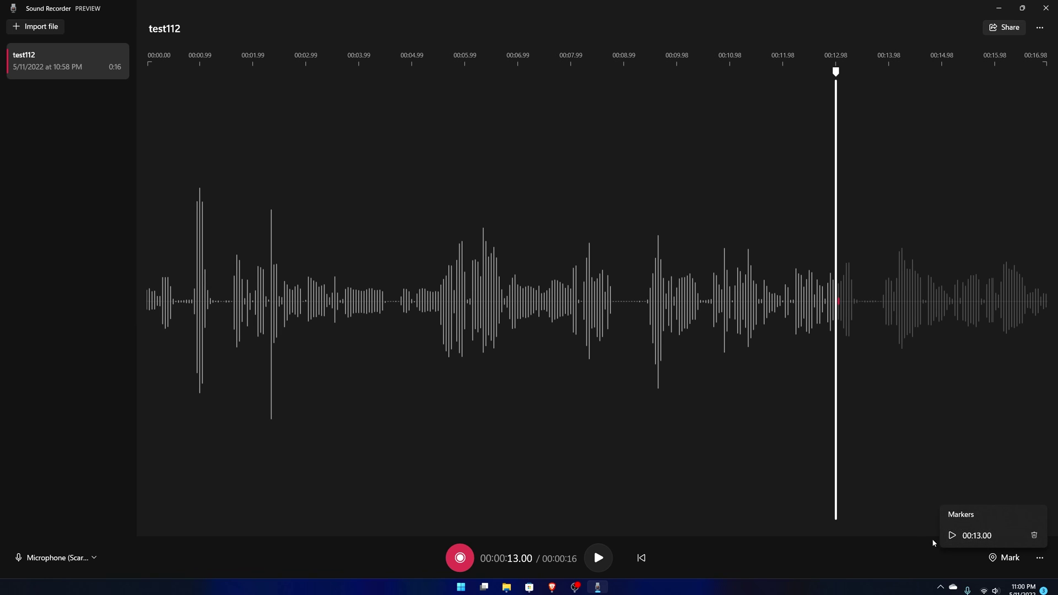
pyautogui.click(581, 280)
# Step: Move playback to 00:08.77, then jump back to the 00:13.00 marker
pyautogui.click(614, 272)
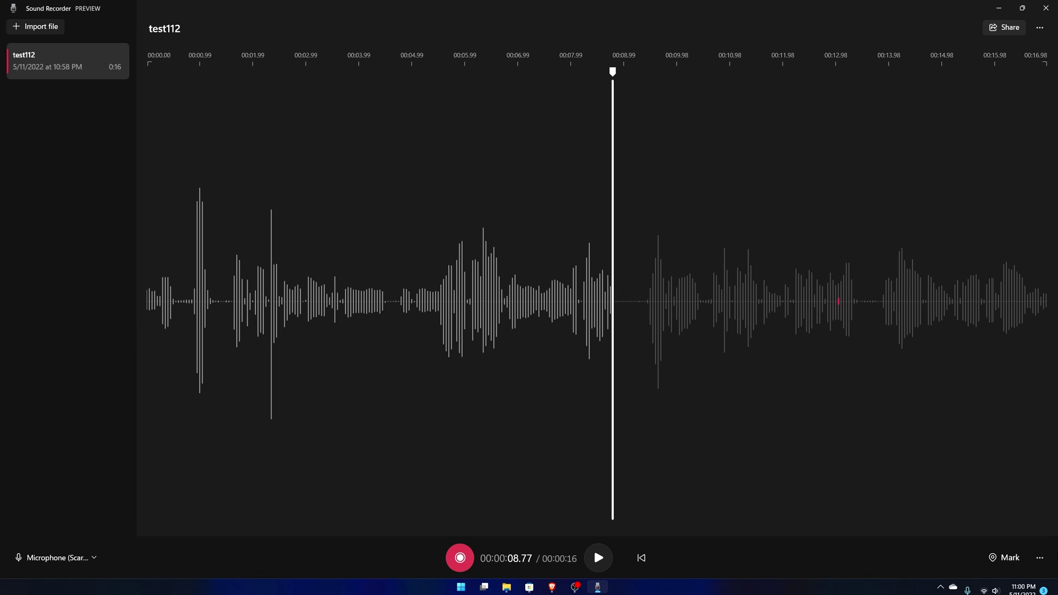
pyautogui.click(1041, 558)
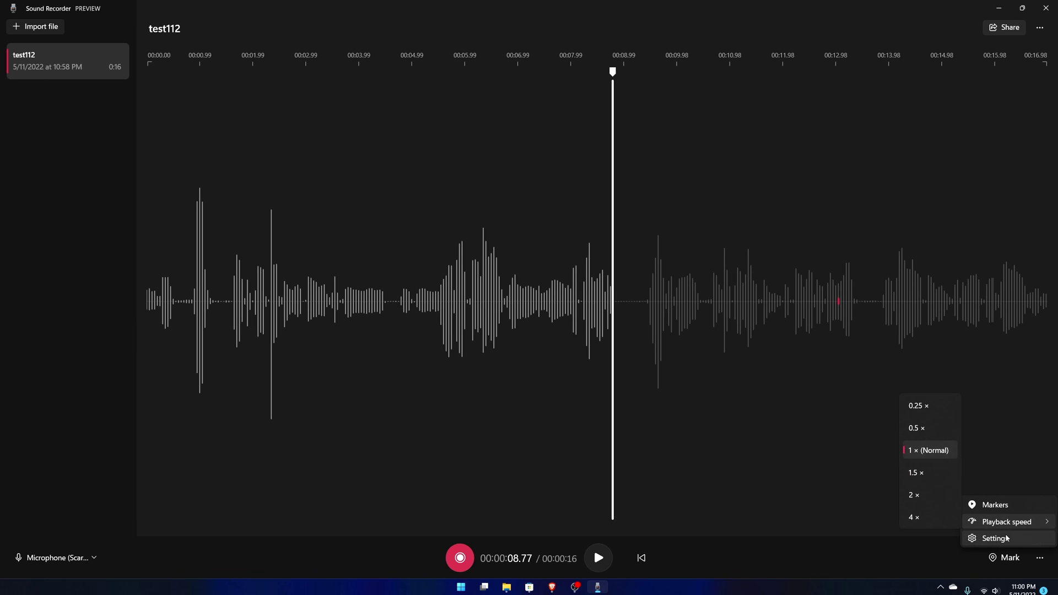
pyautogui.click(992, 505)
pyautogui.click(980, 538)
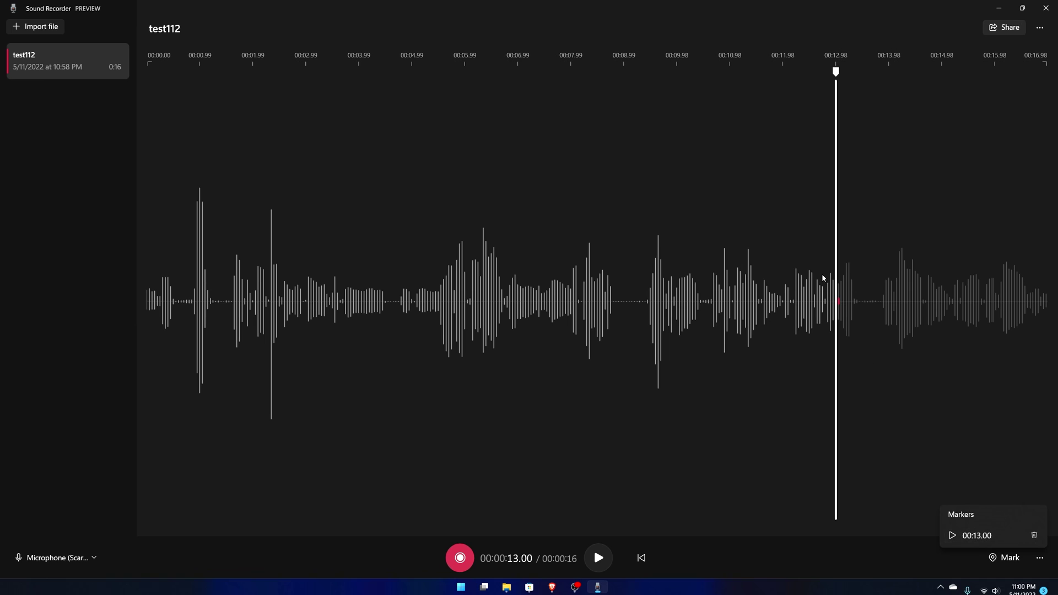
pyautogui.click(1038, 560)
pyautogui.click(1038, 559)
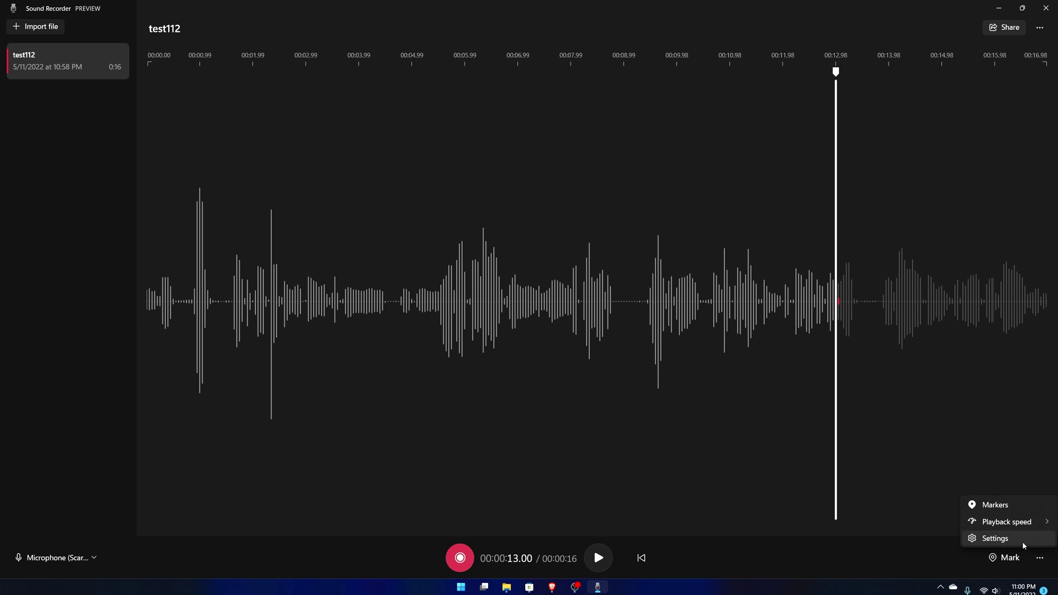
# Step: Open Settings showing .m4a format, Best audio quality and the app theme options
pyautogui.click(1022, 540)
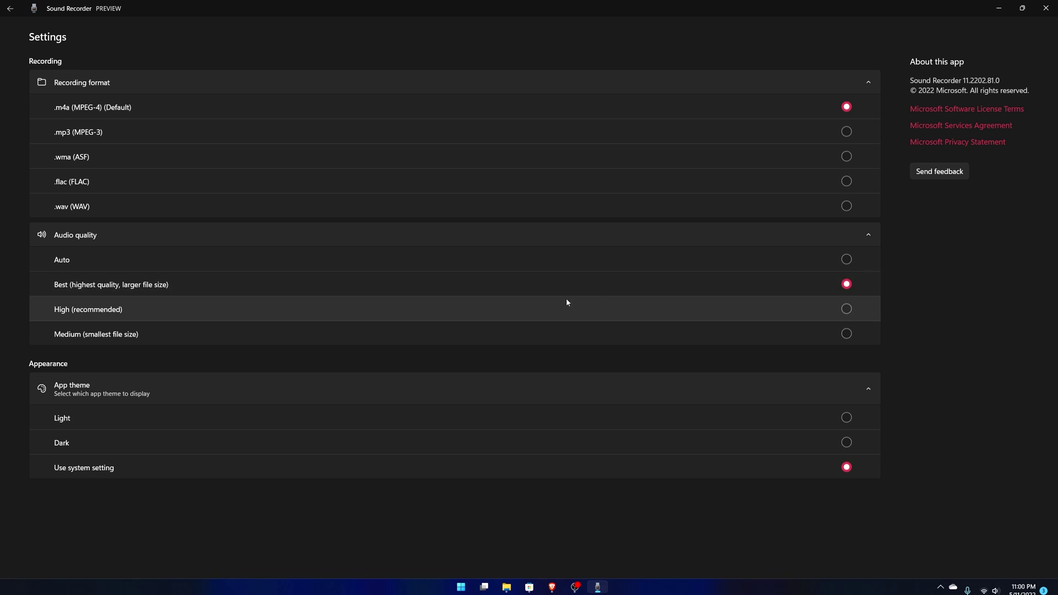
# Step: Switch the theme to Light, then Dark, then Use system setting, and return to test112
pyautogui.click(410, 419)
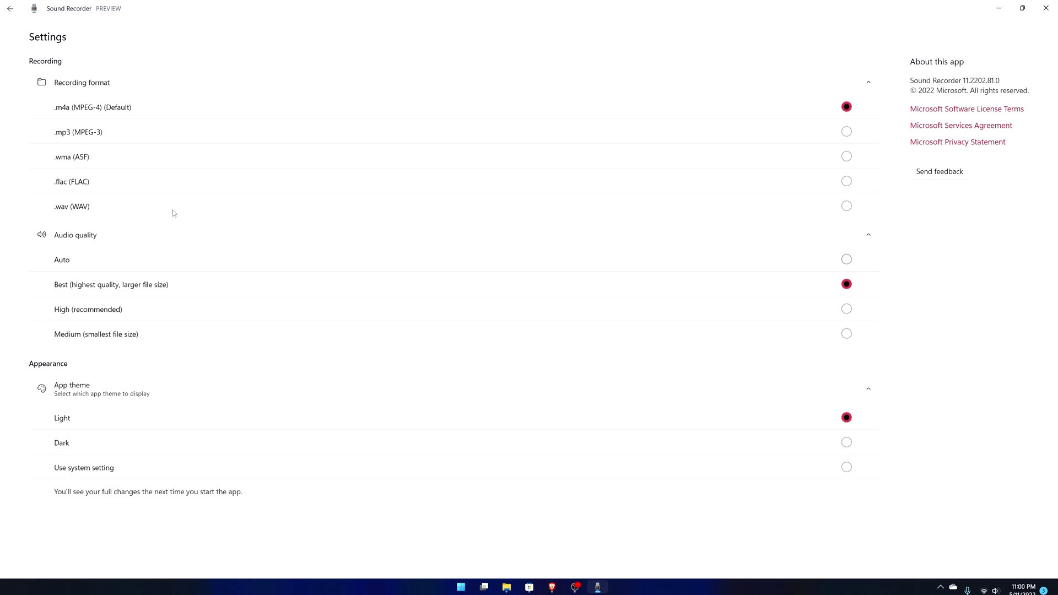
pyautogui.click(8, 8)
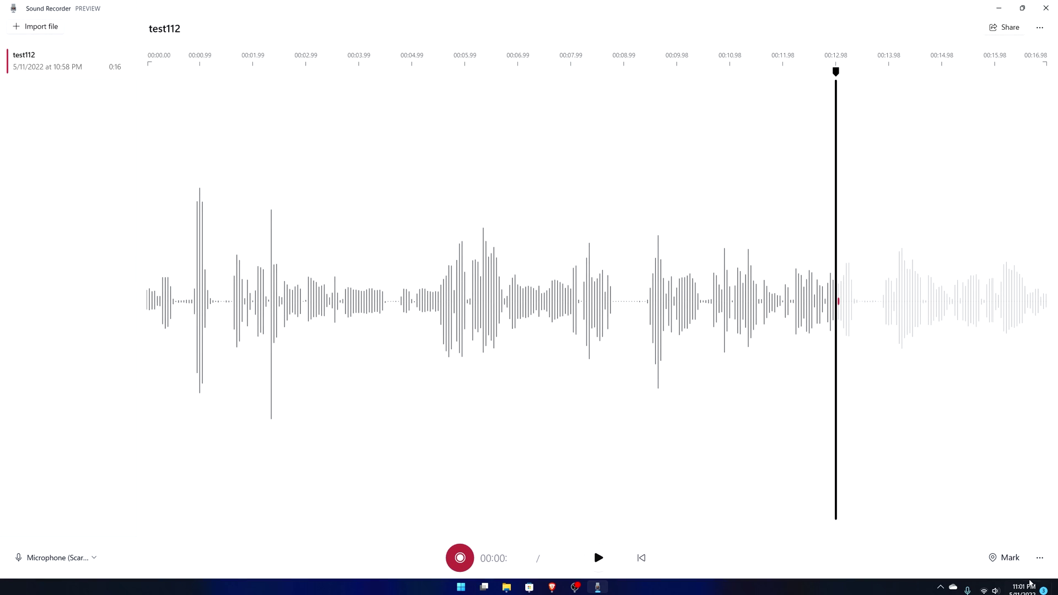
pyautogui.click(1040, 557)
pyautogui.click(995, 539)
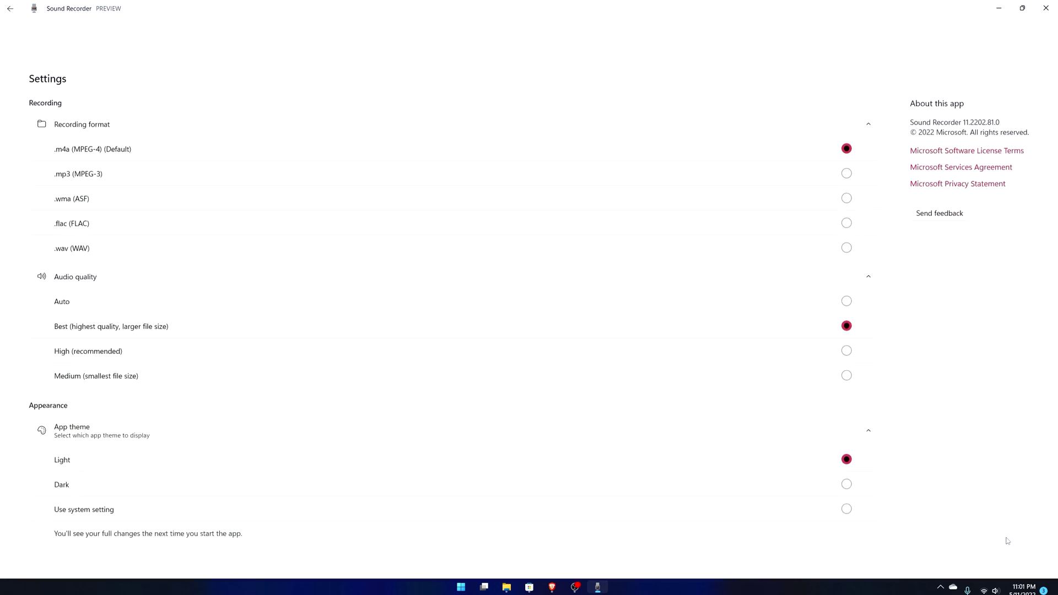
pyautogui.click(82, 442)
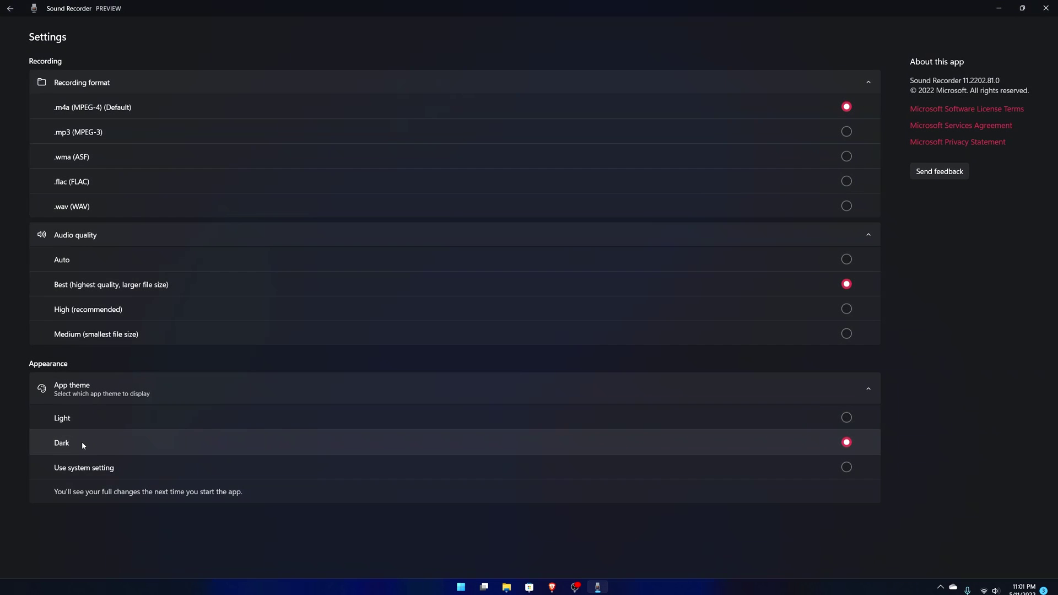
pyautogui.click(81, 474)
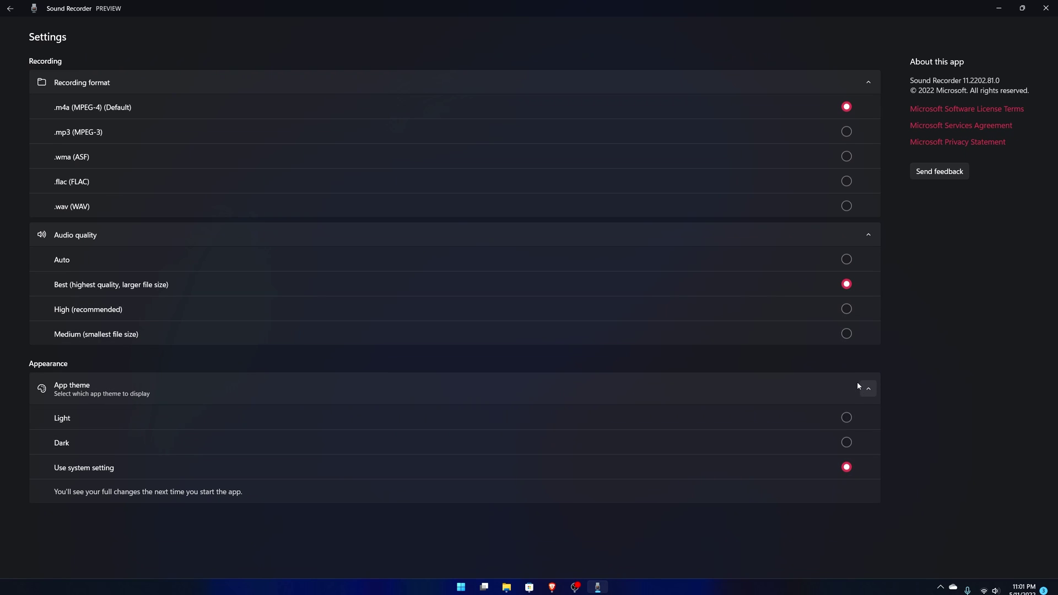
pyautogui.click(19, 14)
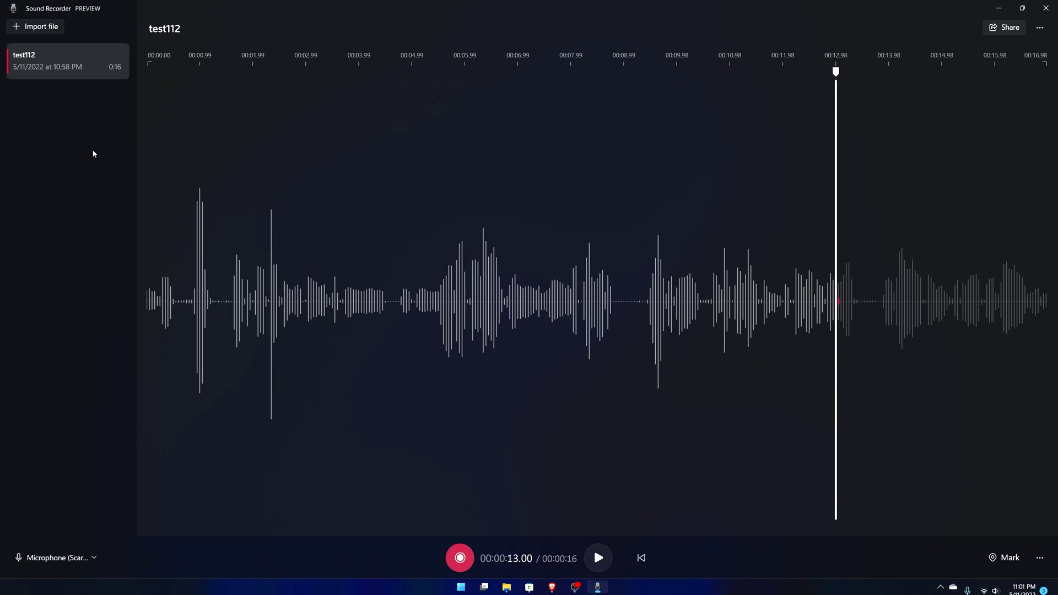
pyautogui.click(44, 27)
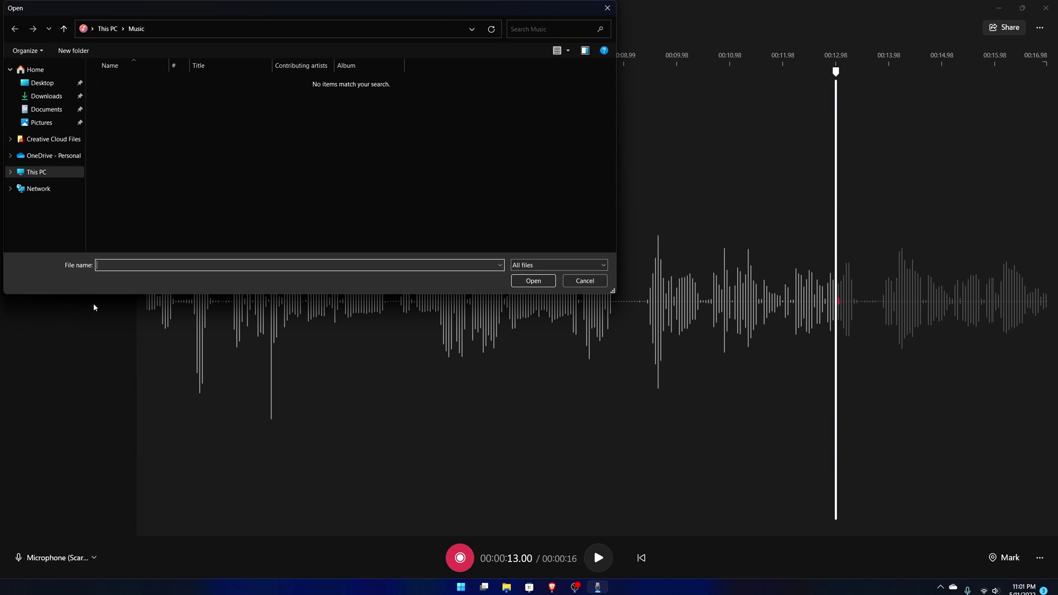
pyautogui.click(584, 282)
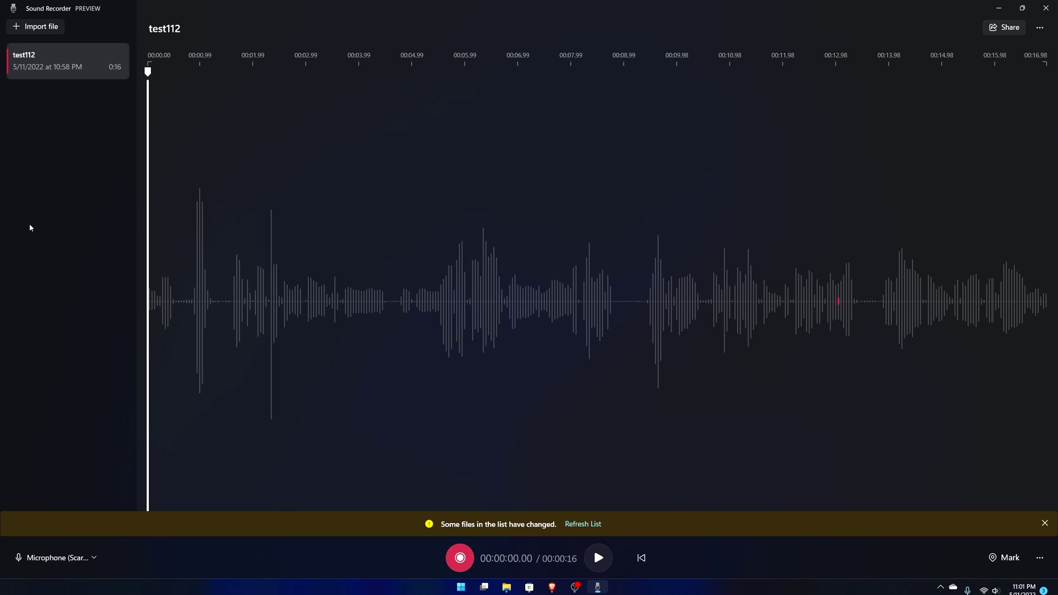
# Step: Refresh Sound Recorder's recordings list and bring the Sound Recordings folder back into view
pyautogui.click(592, 525)
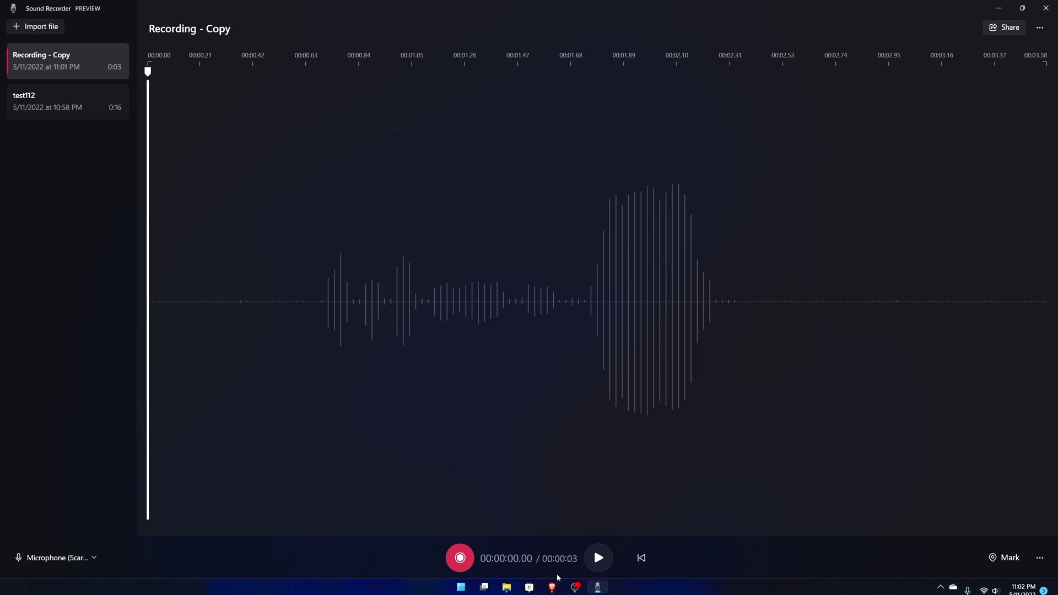
pyautogui.click(505, 588)
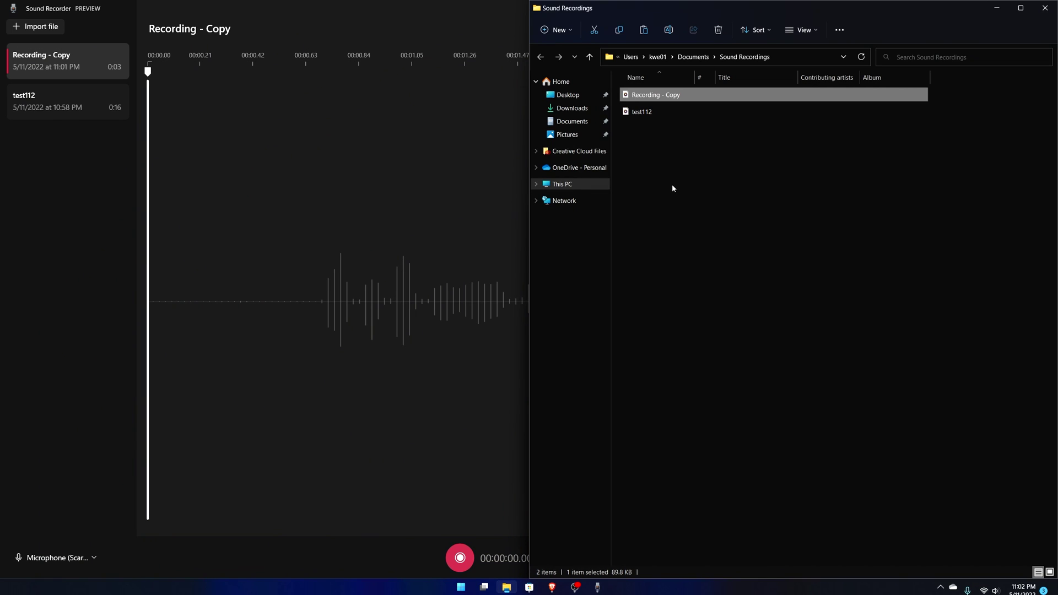
pyautogui.click(102, 281)
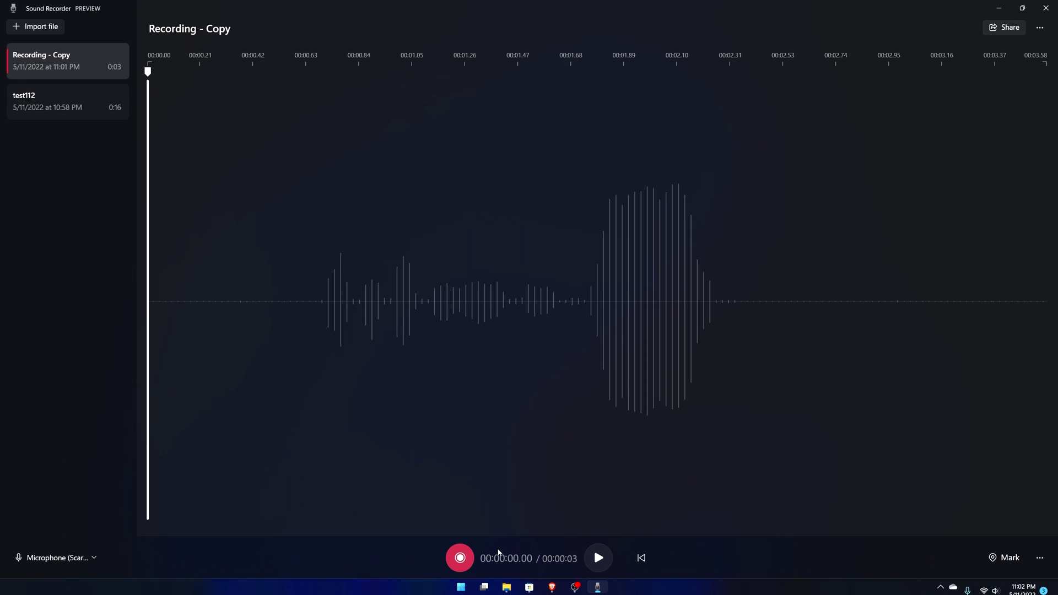
pyautogui.click(506, 587)
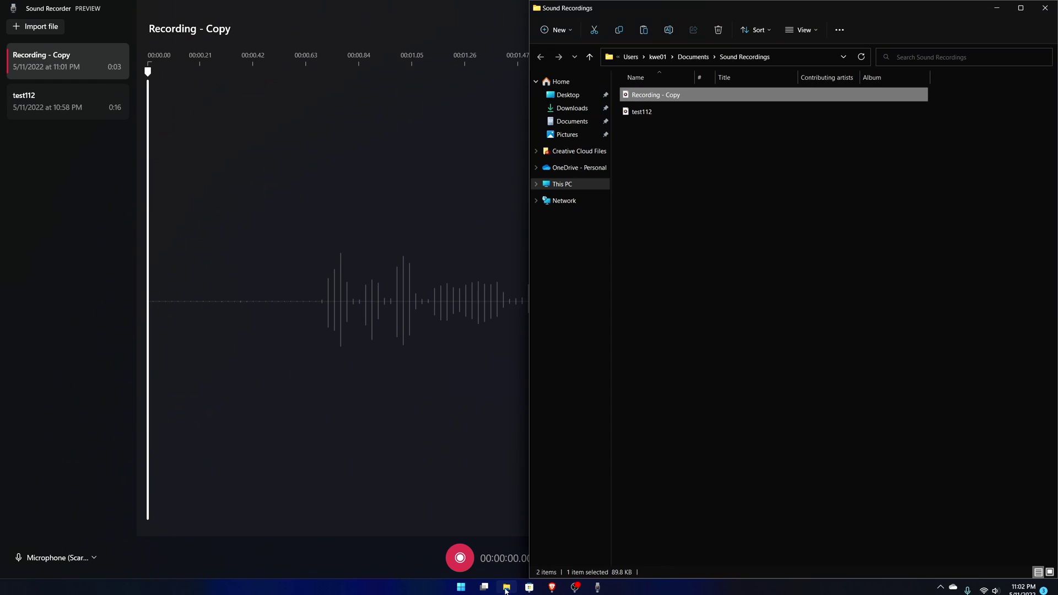
# Step: Copy the Recording - Copy file, then delete it from the Sound Recordings folder
pyautogui.rightClick(662, 94)
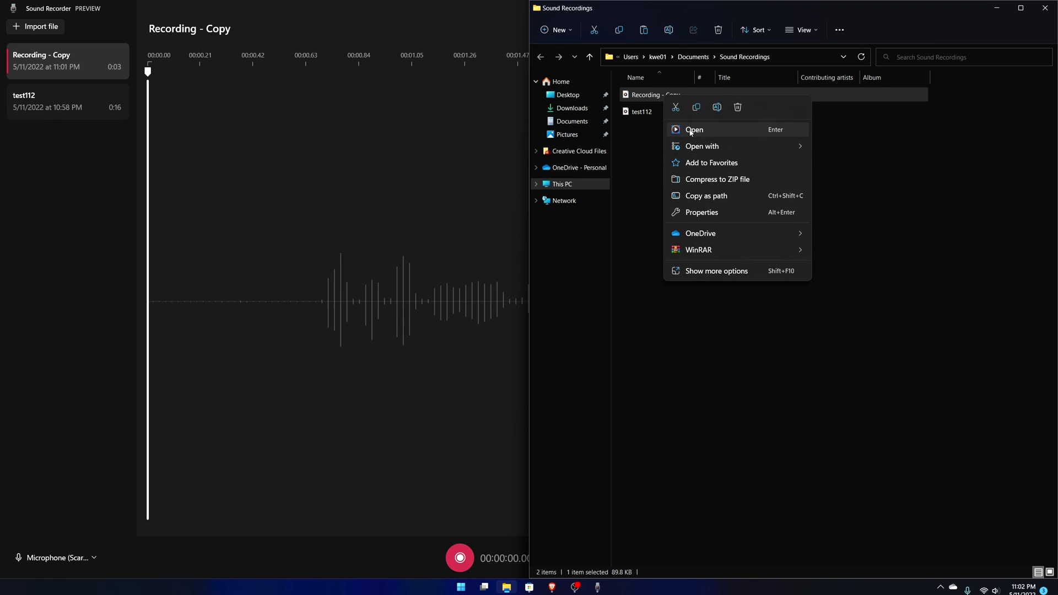
pyautogui.click(696, 108)
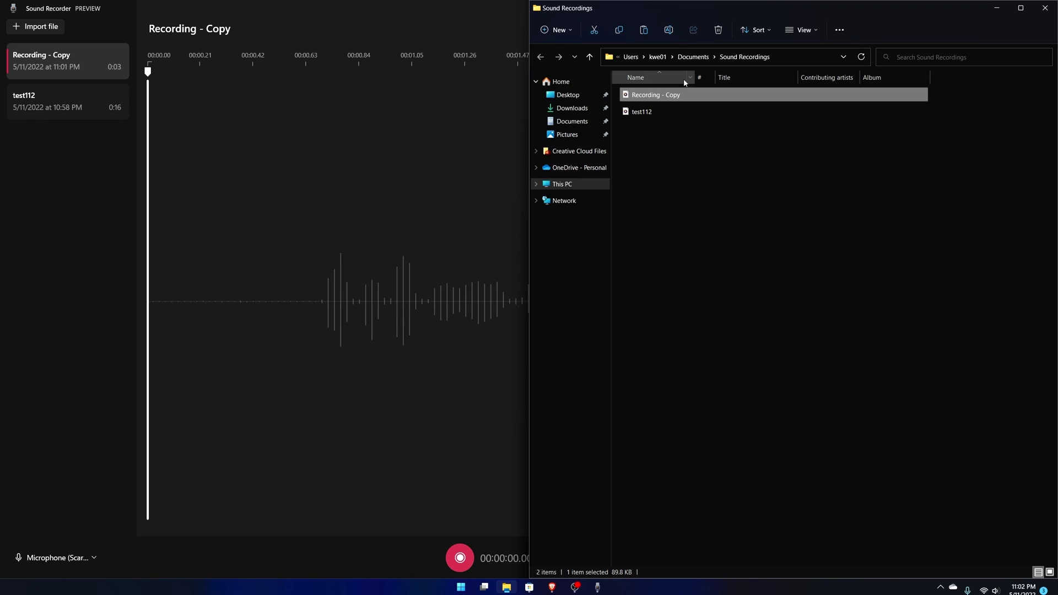
pyautogui.click(719, 31)
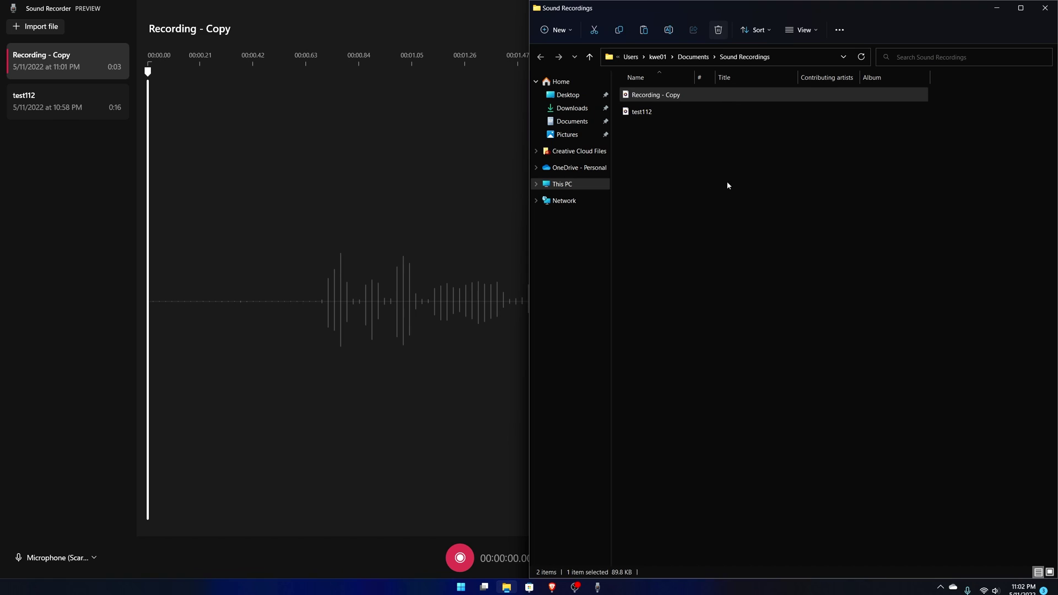
pyautogui.click(507, 190)
# Step: Refresh Sound Recorder's list so only the 16-second test112 recording remains
pyautogui.rightClick(87, 63)
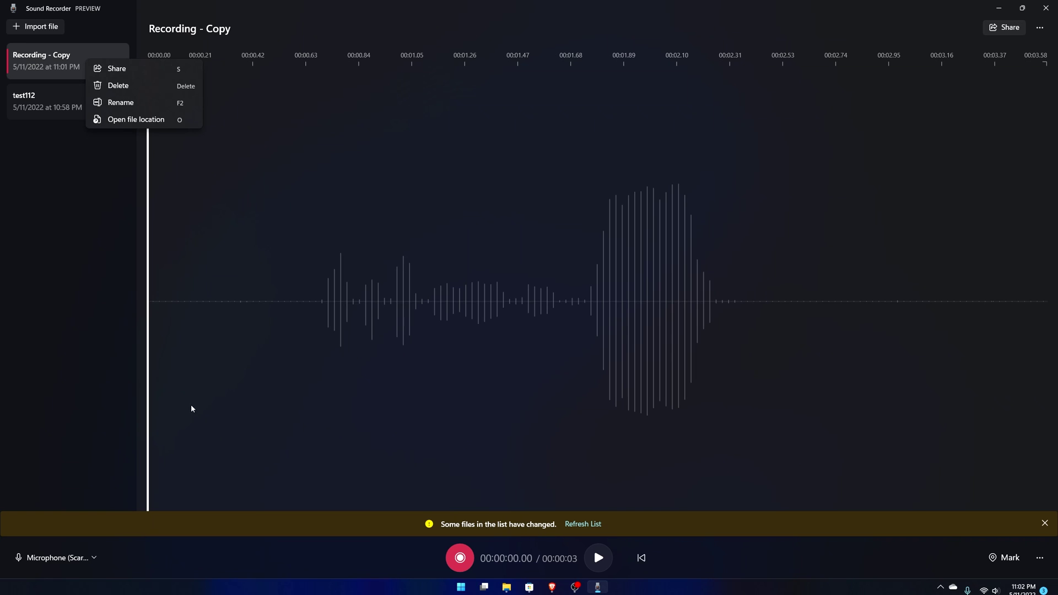
pyautogui.click(74, 339)
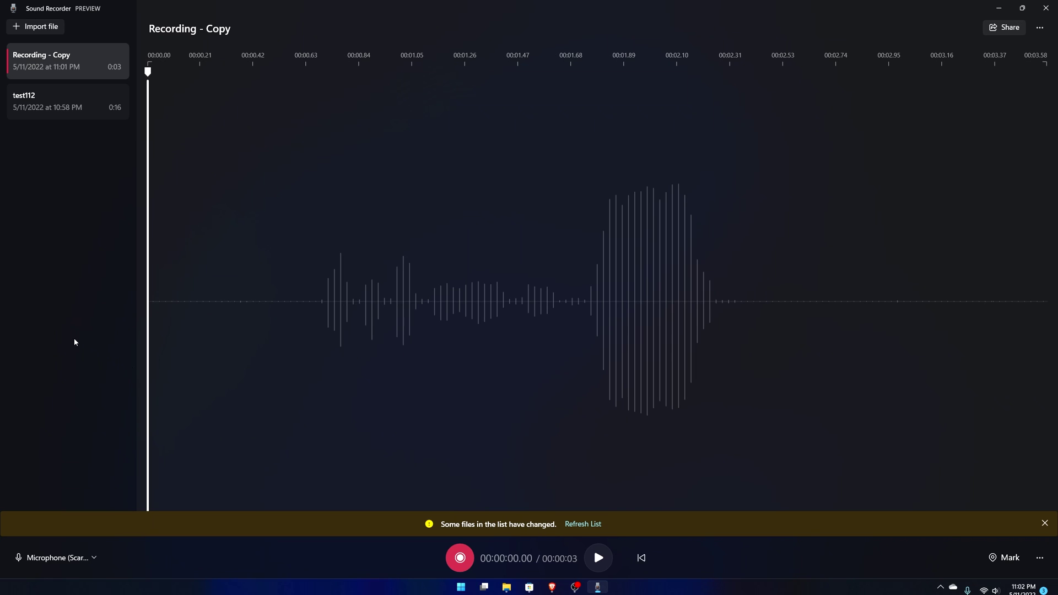
pyautogui.click(580, 526)
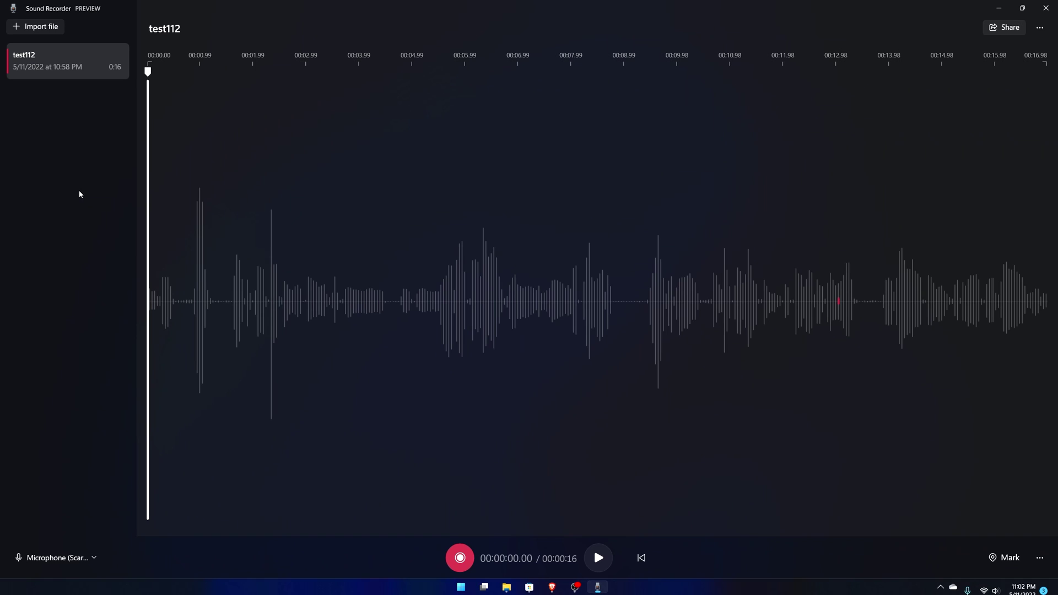
pyautogui.click(506, 587)
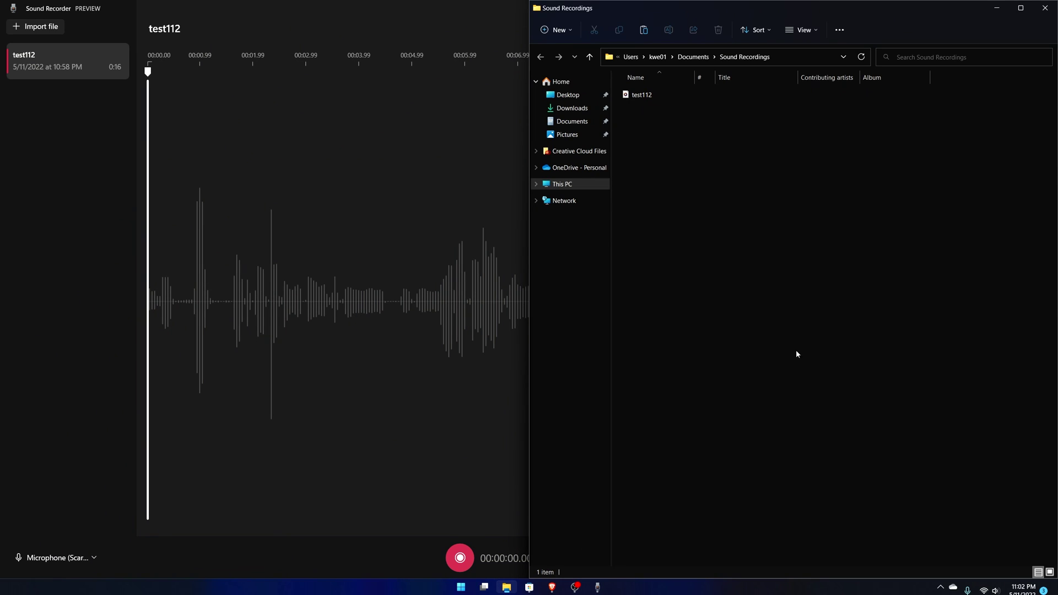
pyautogui.click(38, 257)
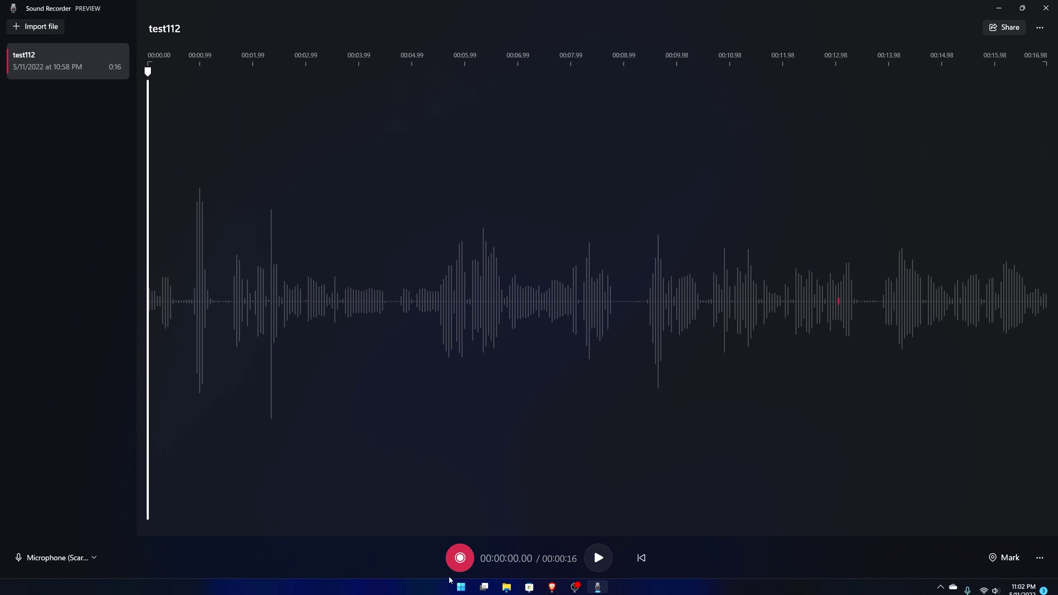
# Step: Try undoing the deletion of Recording - Copy, then dismiss the item-not-found error
pyautogui.click(506, 587)
pyautogui.rightClick(722, 192)
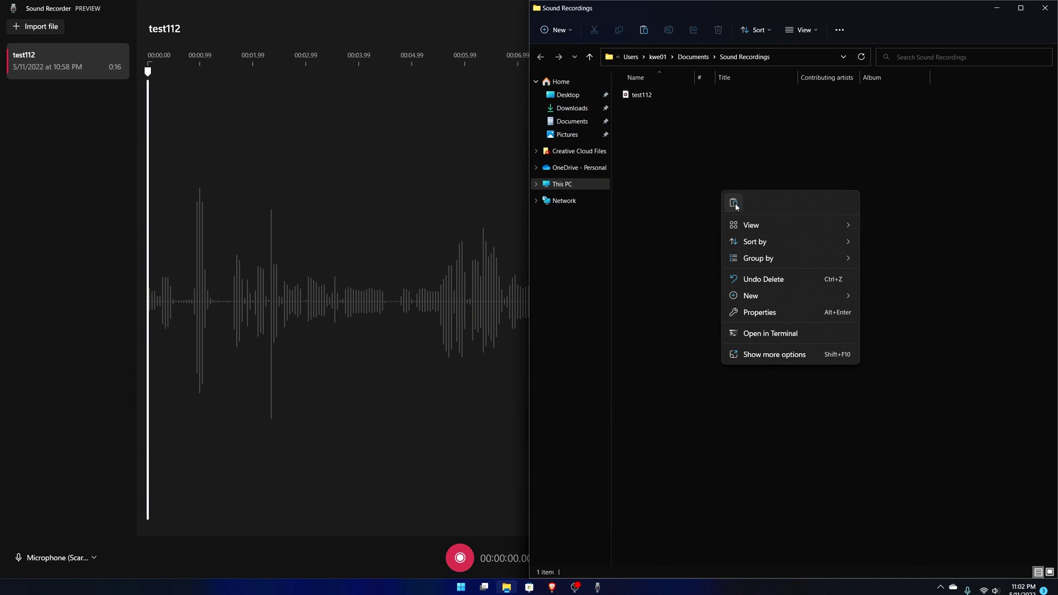
pyautogui.click(567, 135)
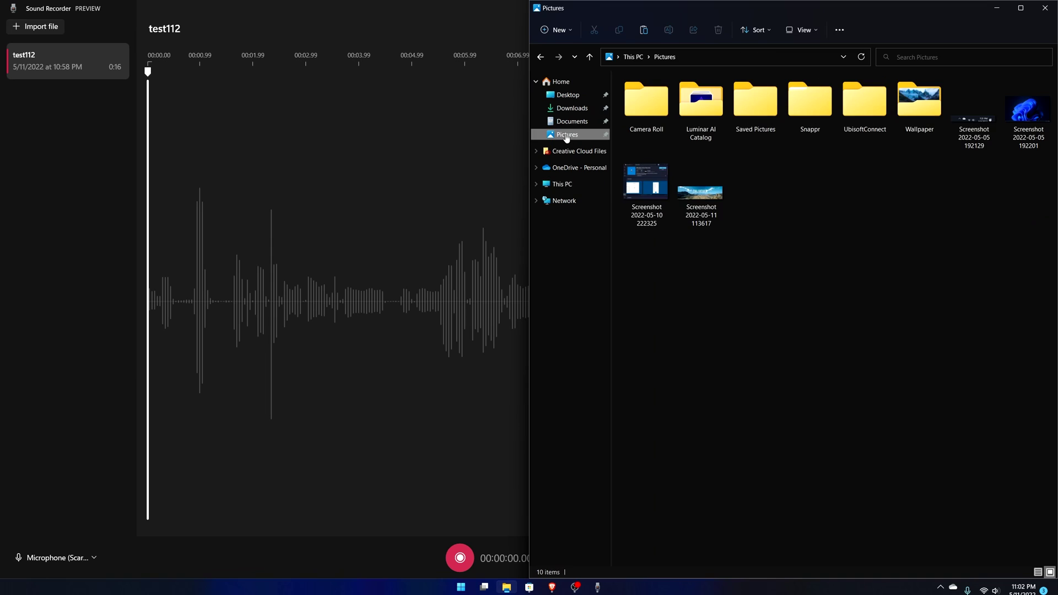
pyautogui.rightClick(822, 219)
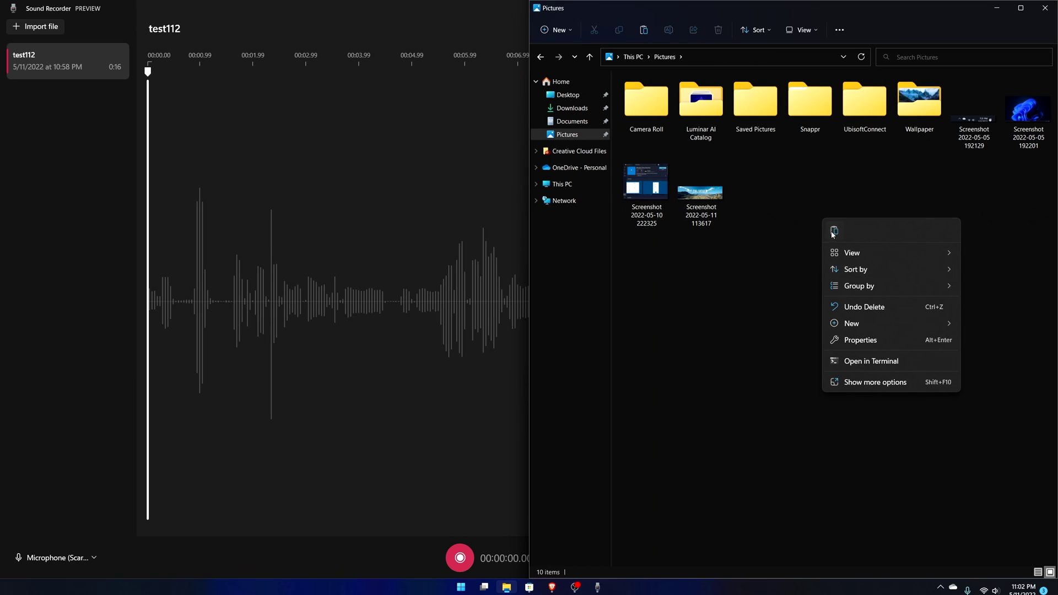
pyautogui.click(864, 306)
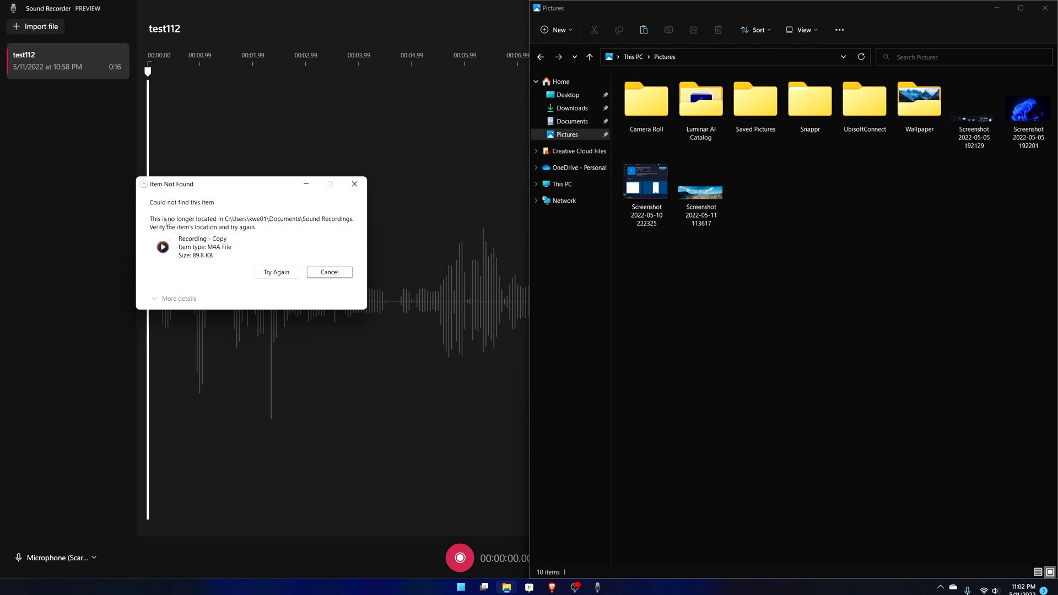
pyautogui.click(277, 273)
pyautogui.click(355, 189)
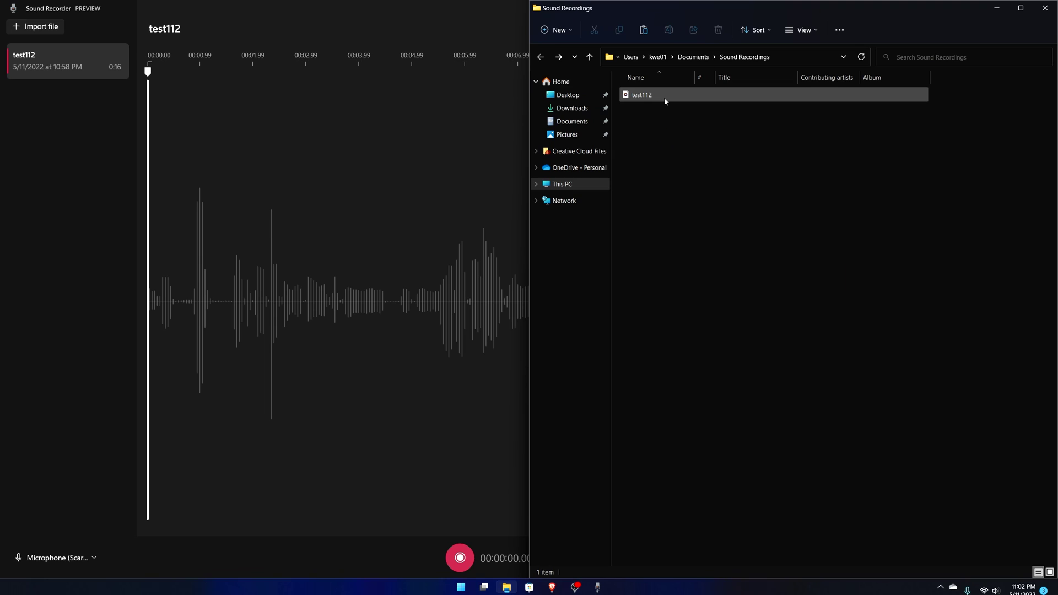
# Step: Copy test112 from Sound Recordings and paste it into the Pictures folder
pyautogui.rightClick(667, 98)
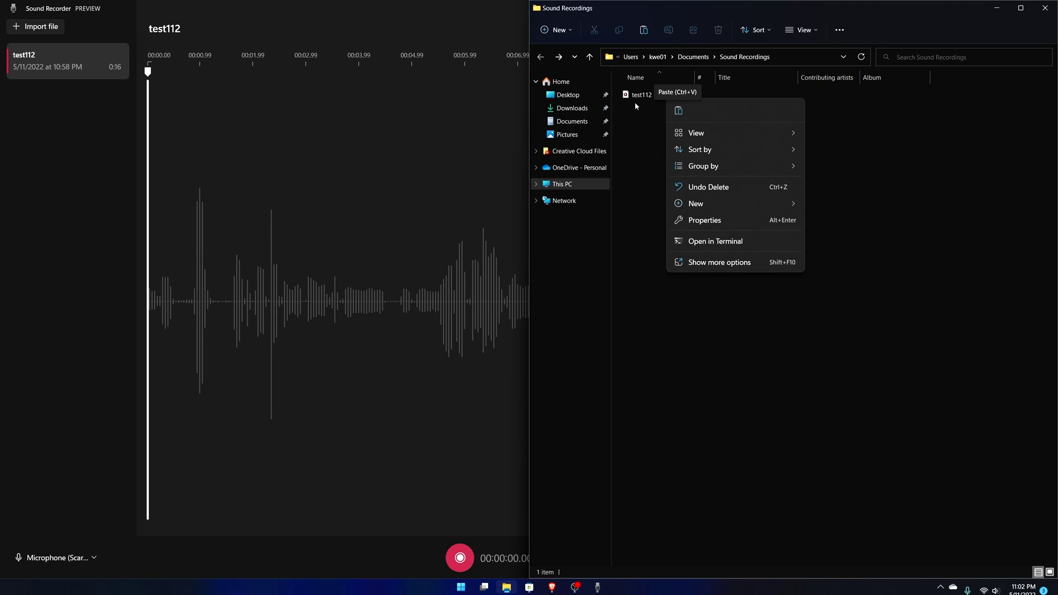
pyautogui.rightClick(667, 96)
pyautogui.click(664, 102)
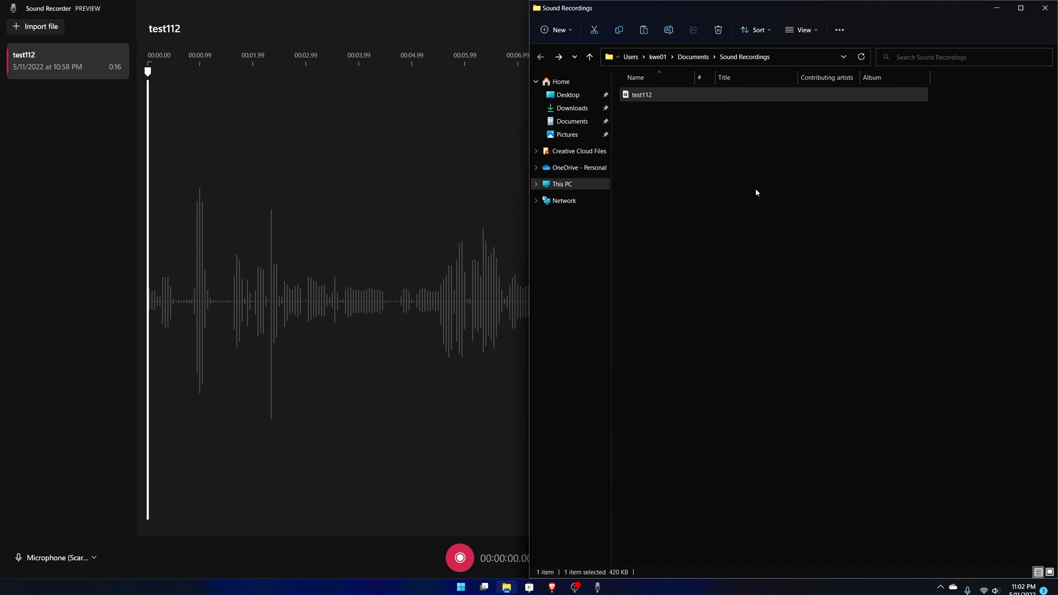
pyautogui.click(567, 135)
pyautogui.rightClick(792, 244)
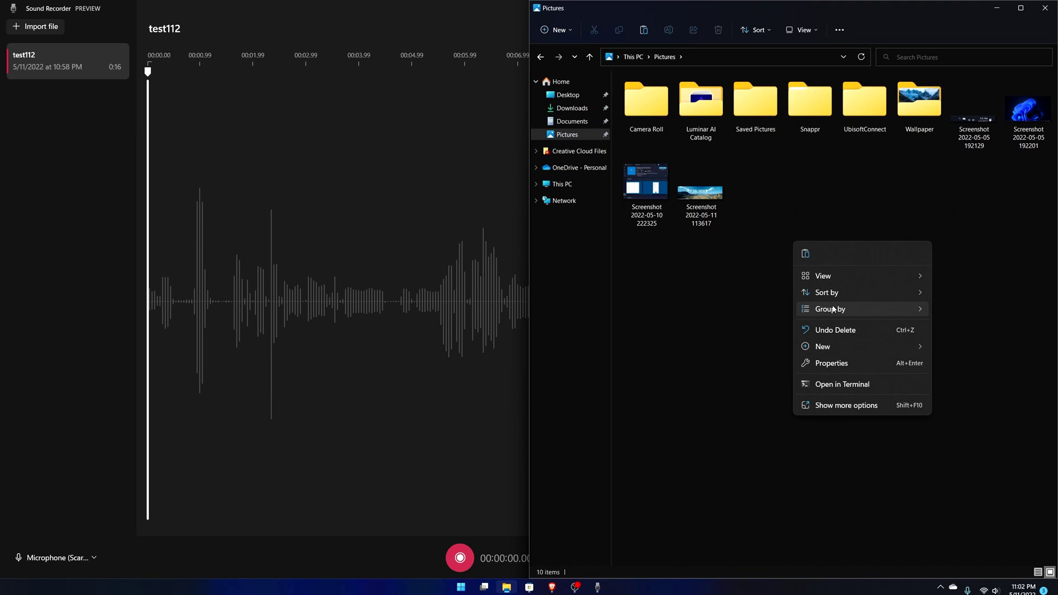
pyautogui.click(804, 253)
pyautogui.click(774, 270)
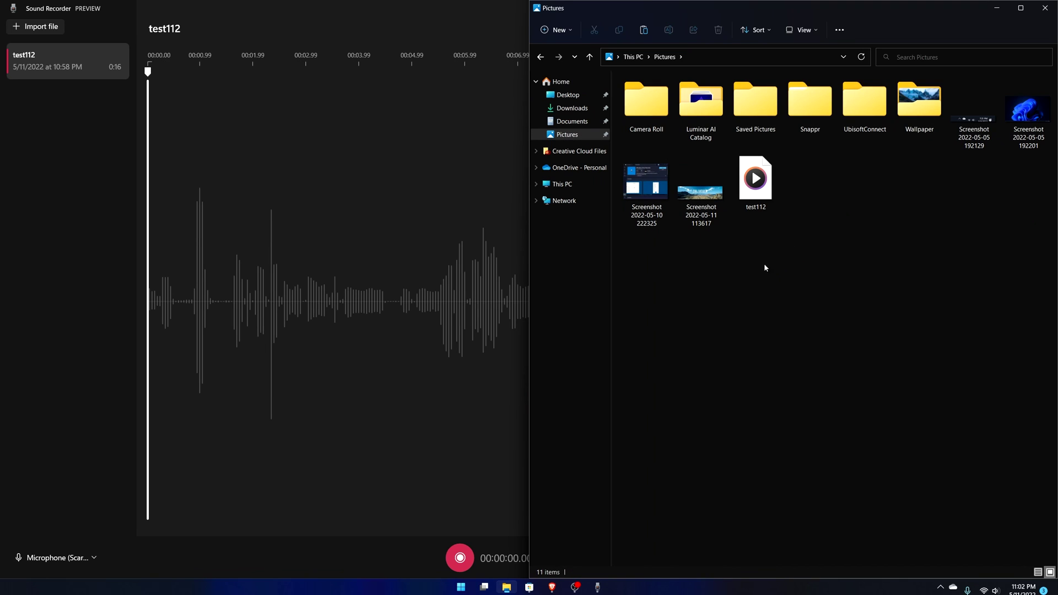
pyautogui.click(37, 29)
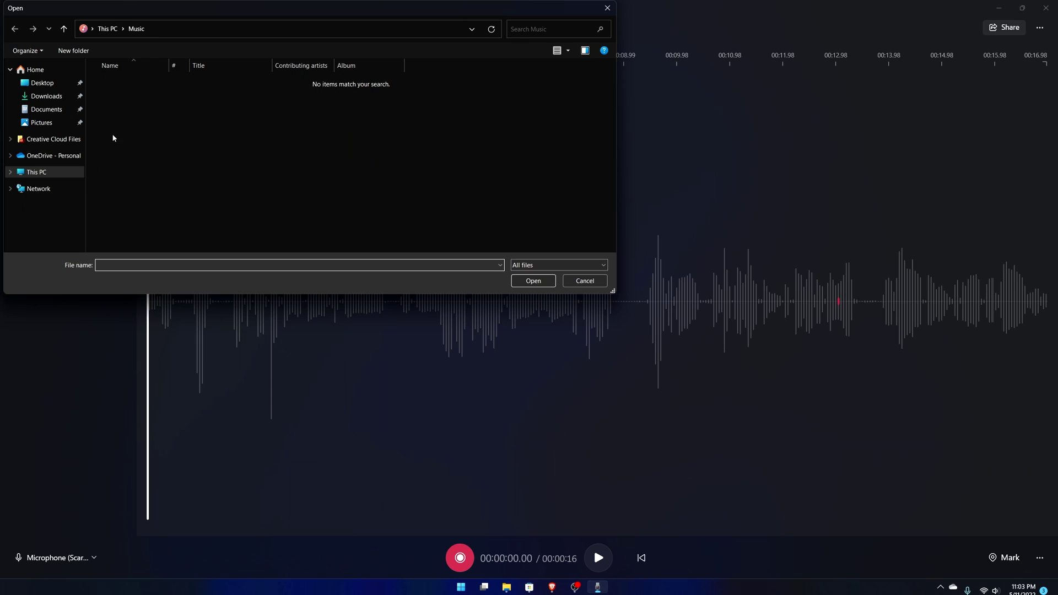
# Step: Import test112 from the Pictures folder, adding test112 - Copy to the list
pyautogui.click(43, 122)
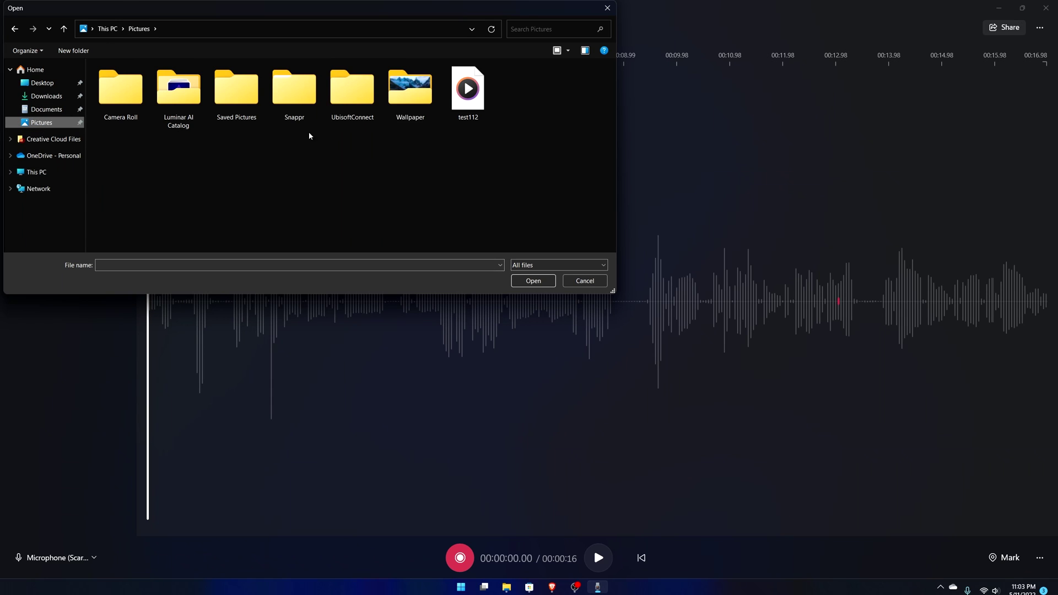
pyautogui.click(468, 92)
pyautogui.click(535, 282)
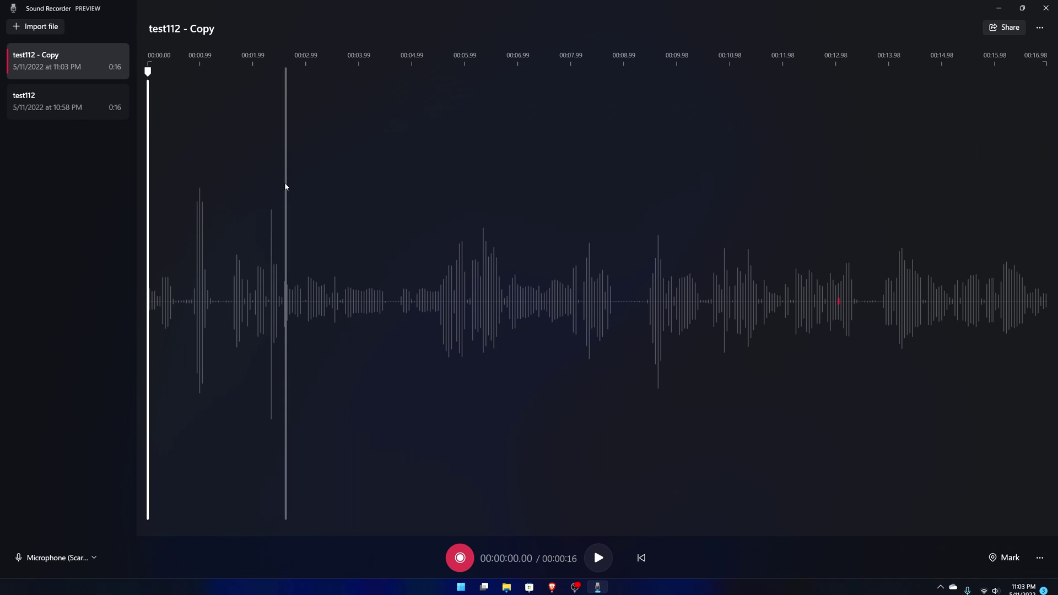
# Step: Scrub test112 - Copy's playback to about 11.61 seconds, then check its more-options list
pyautogui.moveTo(428, 275); pyautogui.dragTo(676, 298)
pyautogui.moveTo(781, 303); pyautogui.dragTo(758, 307)
pyautogui.moveTo(816, 281); pyautogui.dragTo(560, 309)
pyautogui.click(766, 309)
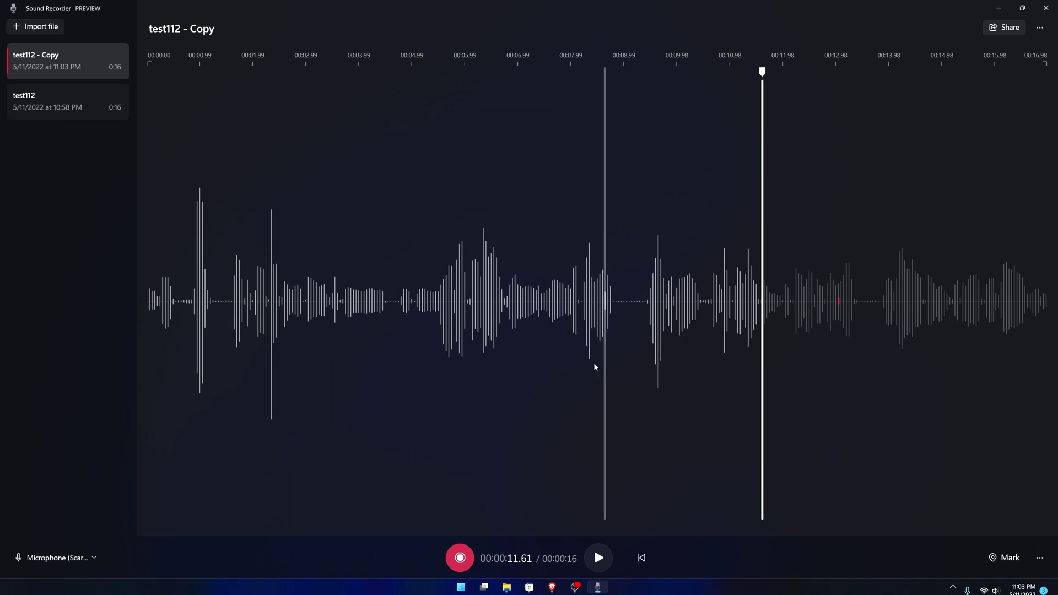
pyautogui.click(1044, 29)
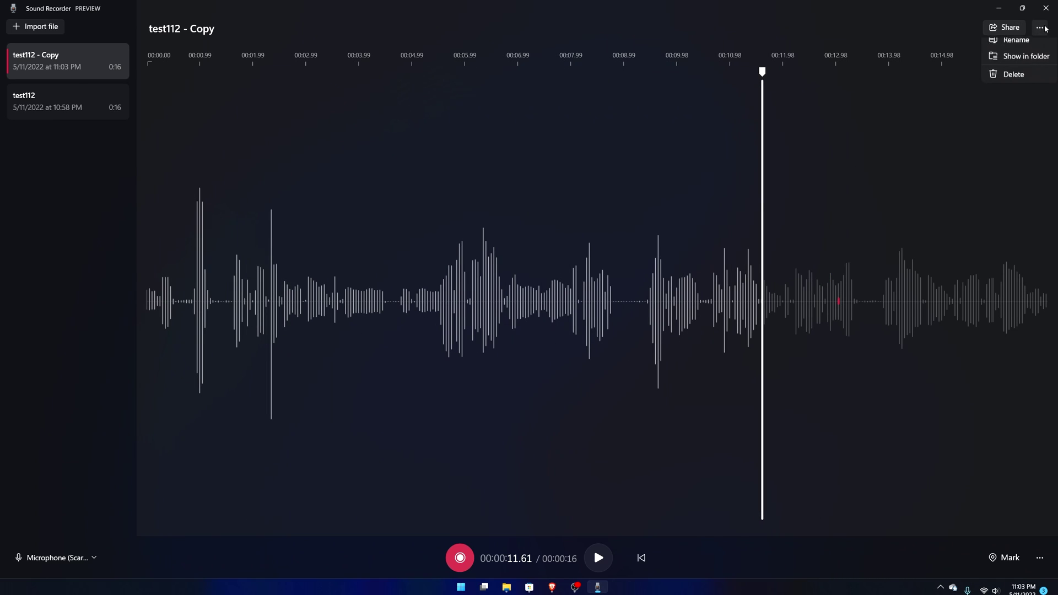
pyautogui.click(862, 11)
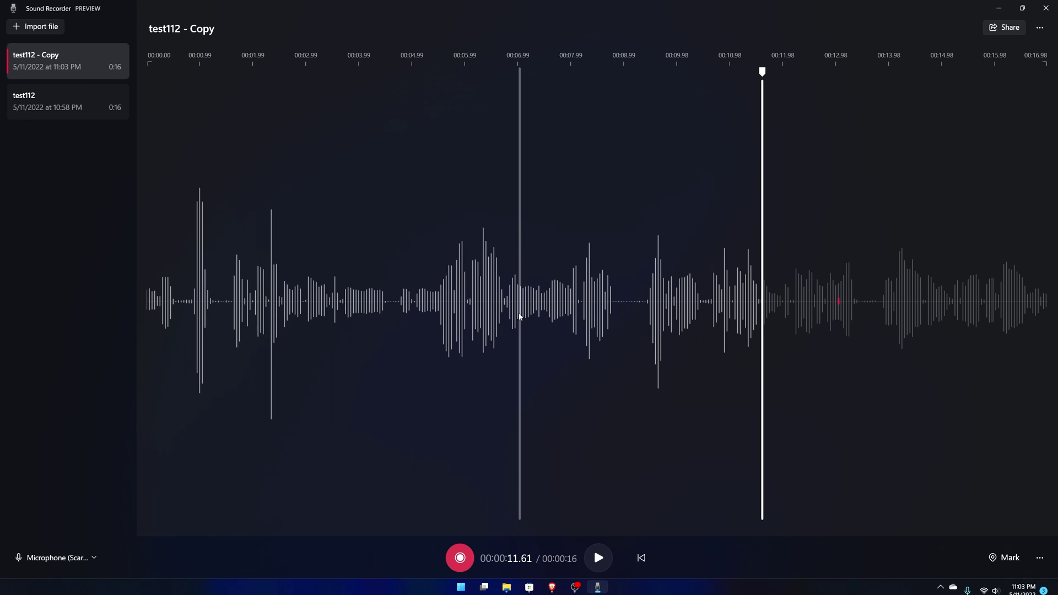
# Step: Jump test112 - Copy's playback through 6.3, 9.6, 8.18, 6.74 and 11.40 seconds, ending at 6.67
pyautogui.click(484, 268)
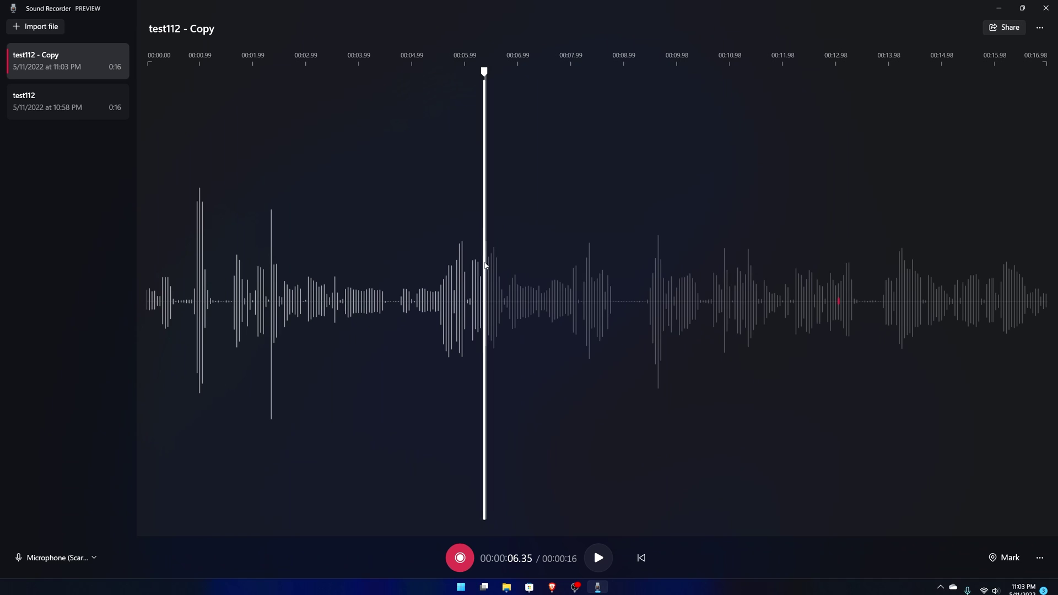
pyautogui.click(657, 287)
pyautogui.click(582, 284)
pyautogui.click(505, 287)
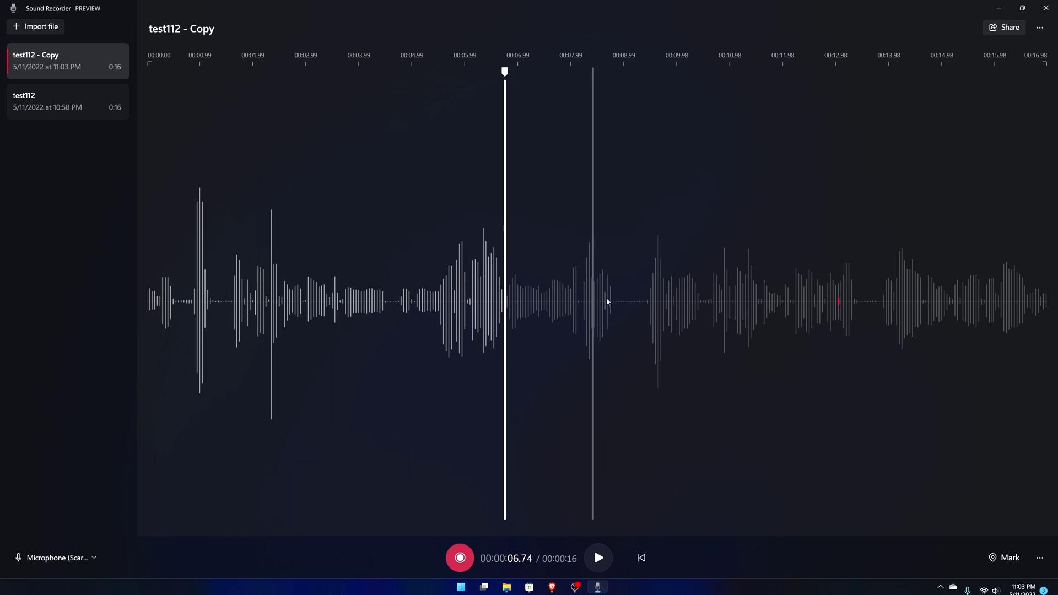
pyautogui.click(753, 297)
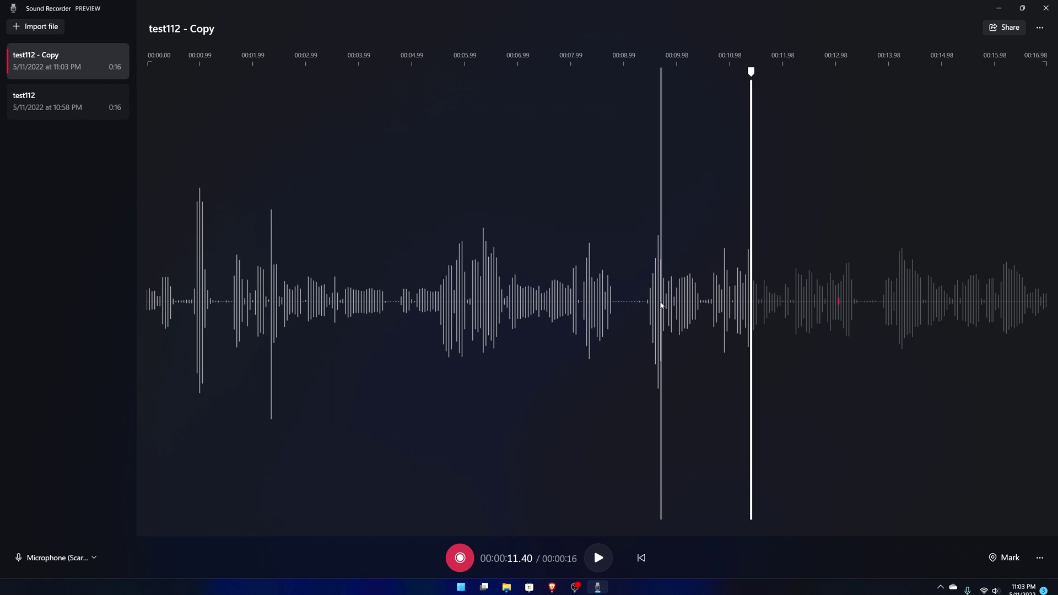
pyautogui.click(501, 303)
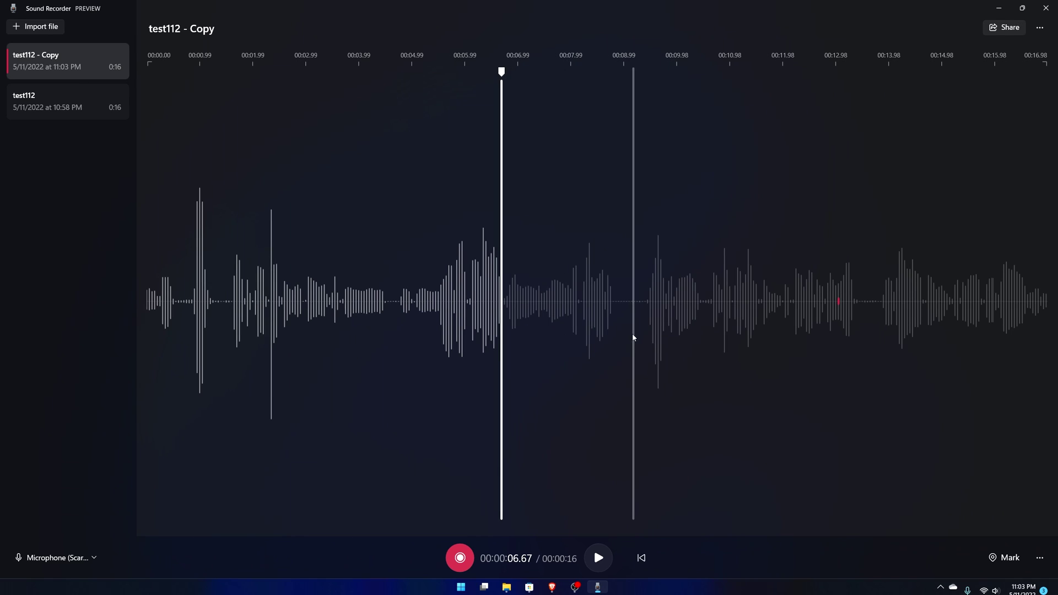